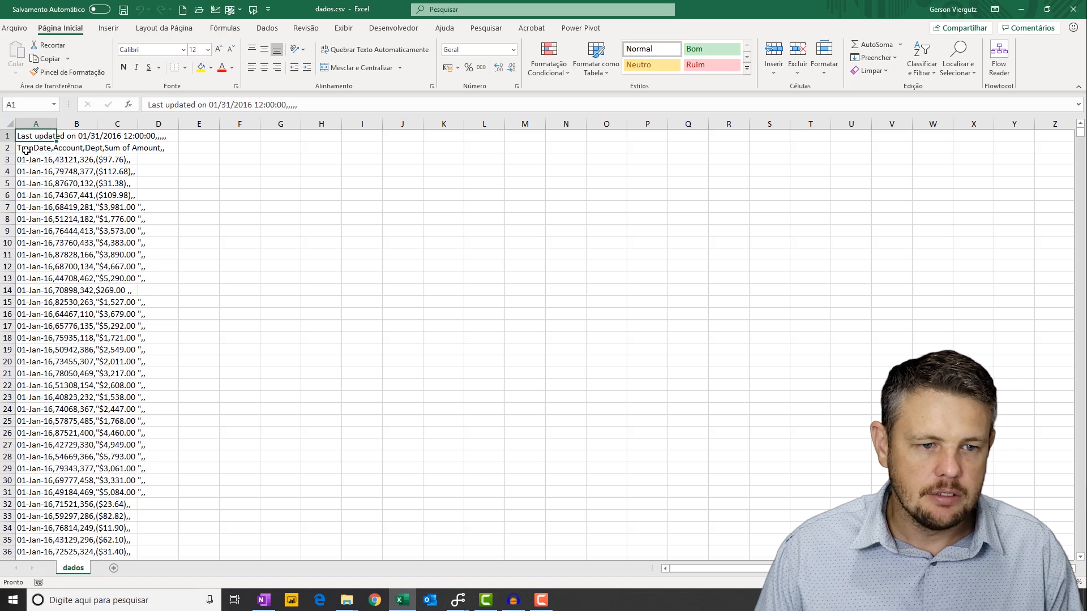
# Examine how the comma-separated records, update line and header row are laid out in column A of dados.csv.
pyautogui.click(88, 160)
pyautogui.click(23, 159)
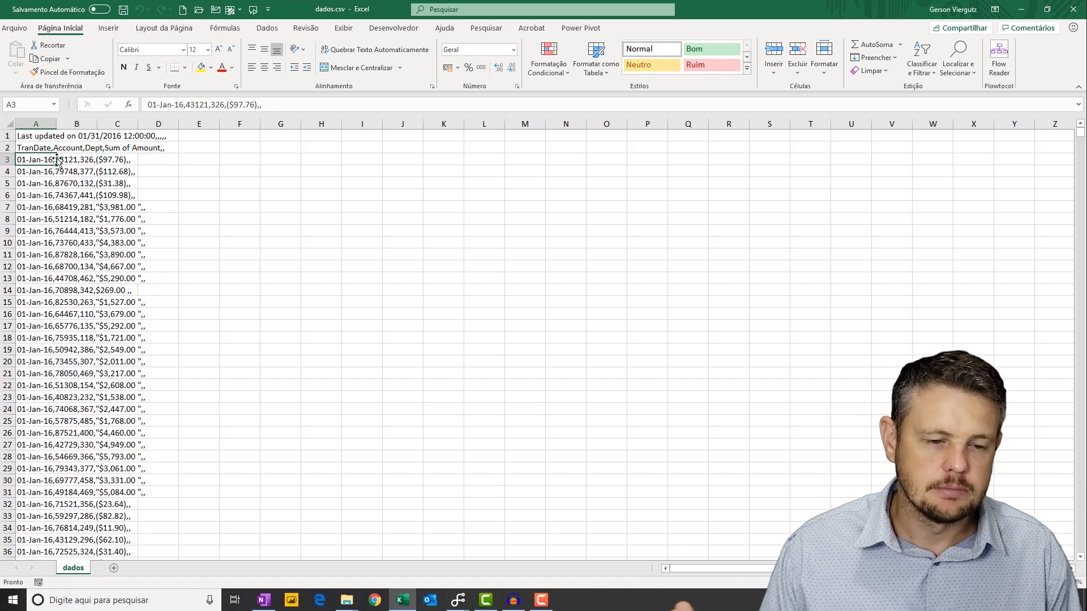
pyautogui.click(88, 159)
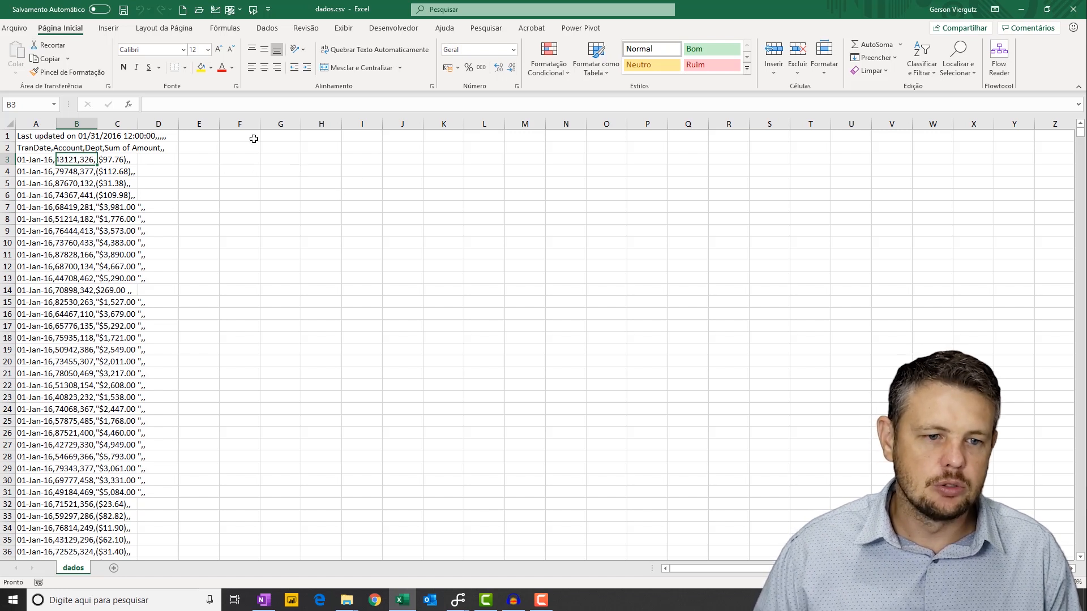
pyautogui.click(27, 137)
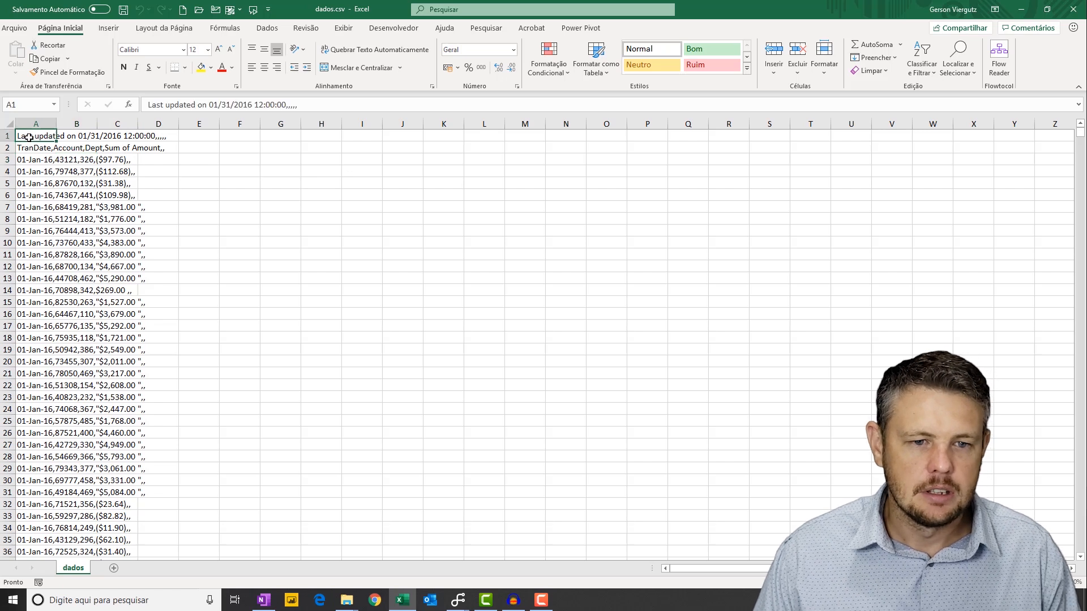
pyautogui.press('F2')
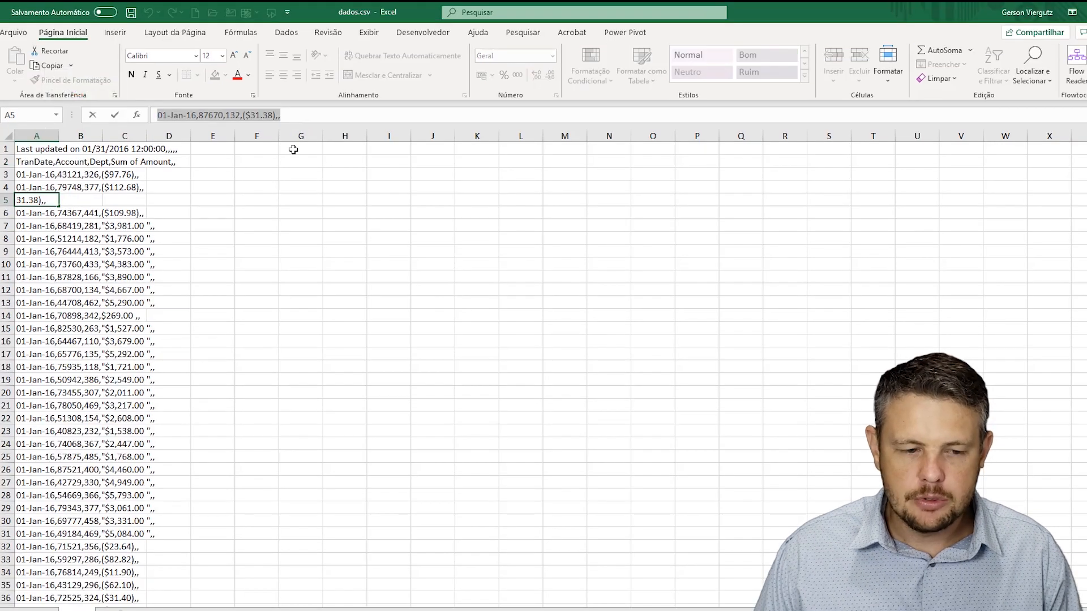
pyautogui.press('Escape')
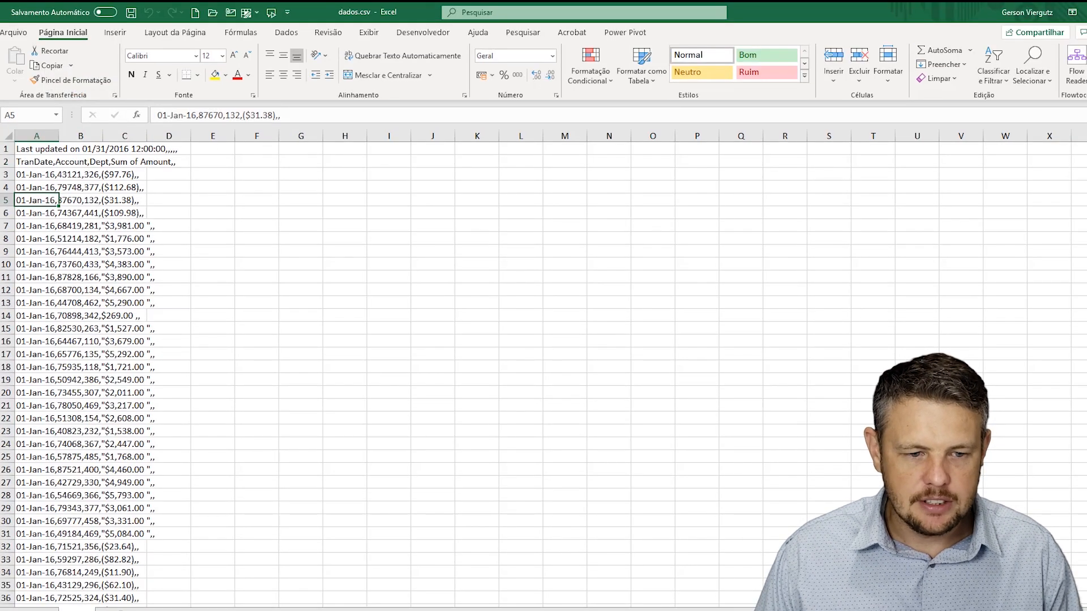
# Look through the remaining records of dados.csv down to the Grand Total row at the end of the data.
pyautogui.scroll(-20, 678, 389)
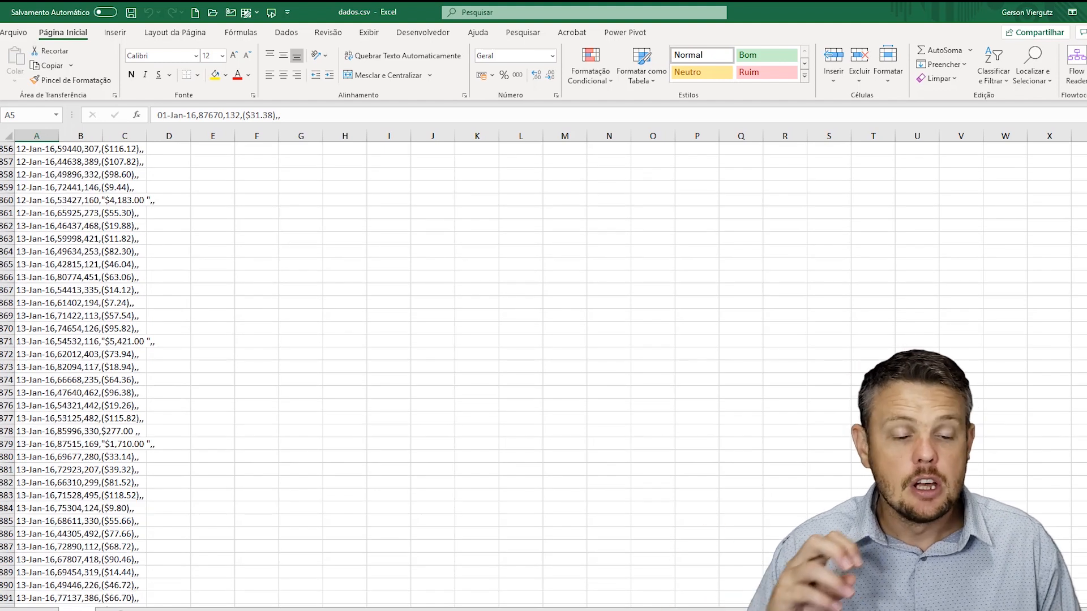
pyautogui.scroll(-20, 544, 369)
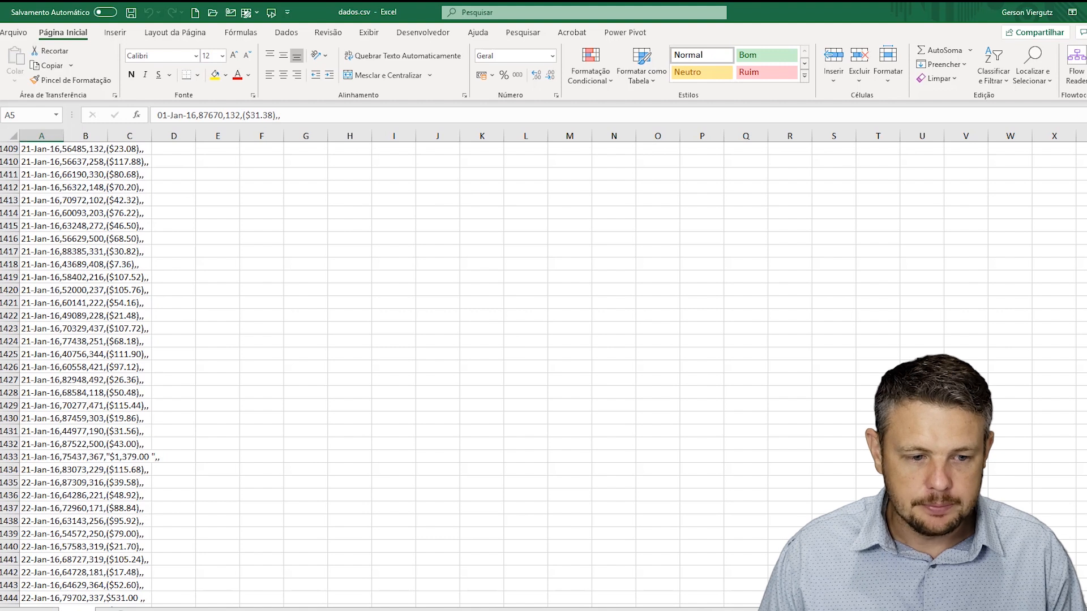
pyautogui.scroll(-20, 543, 375)
pyautogui.scroll(-20, 543, 374)
pyautogui.click(89, 420)
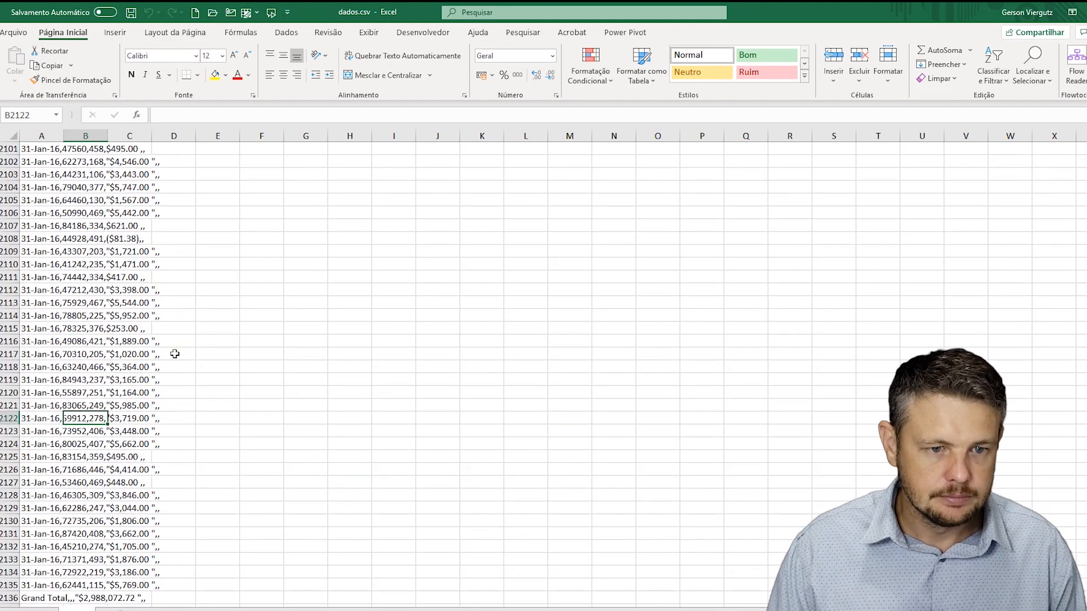
pyautogui.hotkey('ctrl', 'Down')
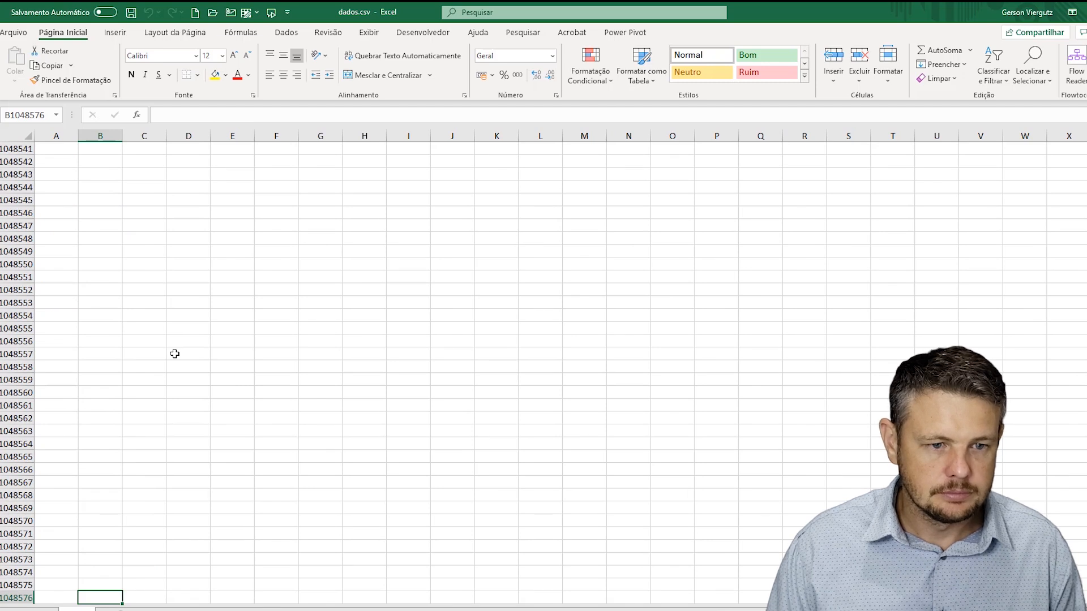
pyautogui.hotkey('ctrl', 'Up')
pyautogui.press('Left')
pyautogui.hotkey('ctrl', 'Down')
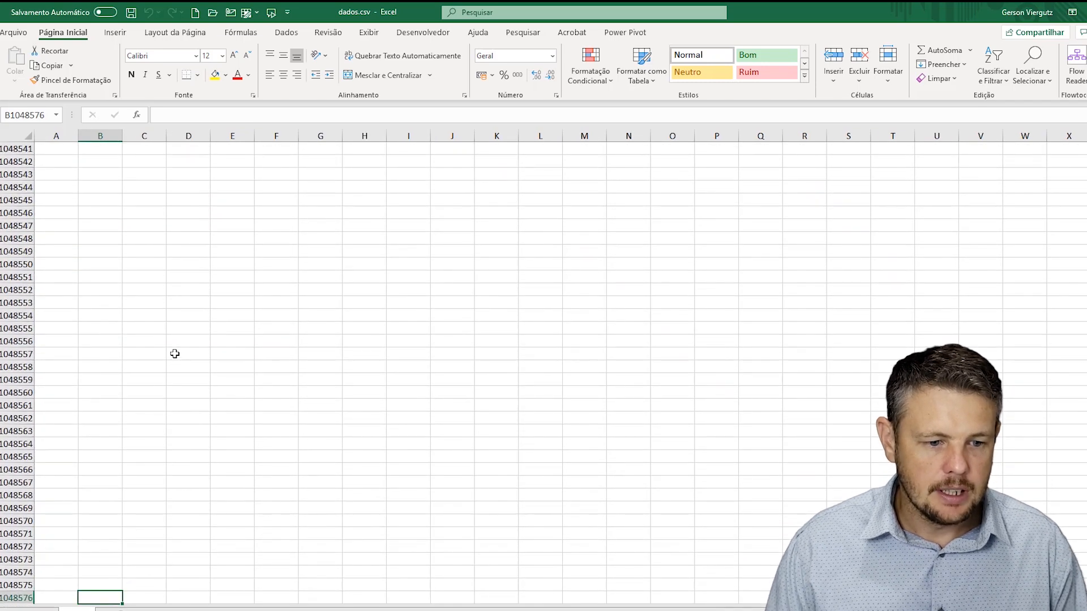
pyautogui.hotkey('ctrl', 'Up')
pyautogui.hotkey('ctrl', 'Down')
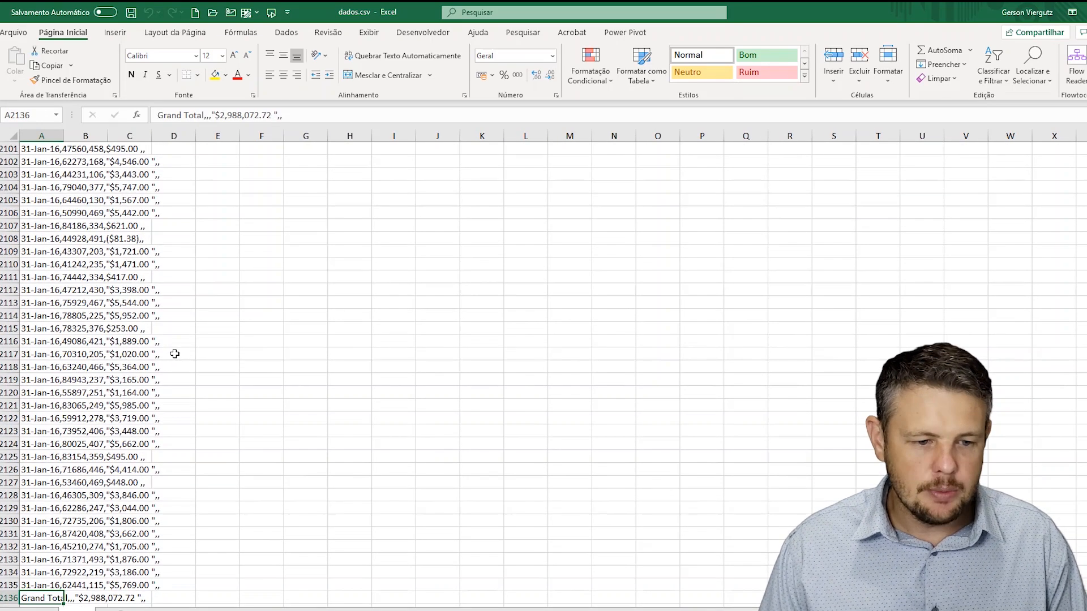
pyautogui.press('Down')
pyautogui.press('Down')
pyautogui.press('Up')
pyautogui.press('Up')
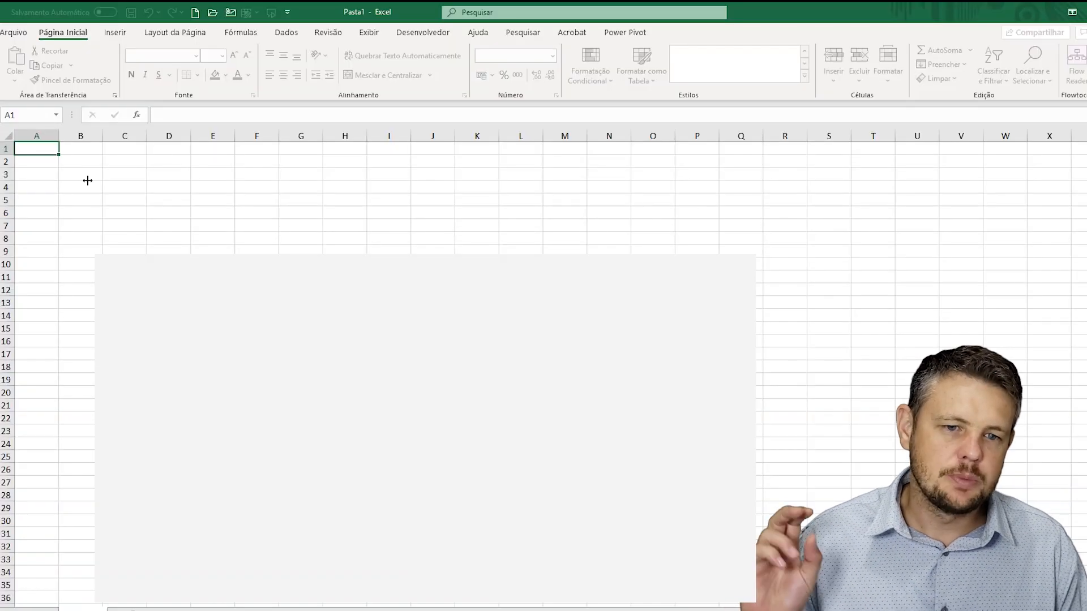
# Import dados.csv from the CSV lesson folder into the blank workbook as a text/CSV data source.
pyautogui.click(80, 186)
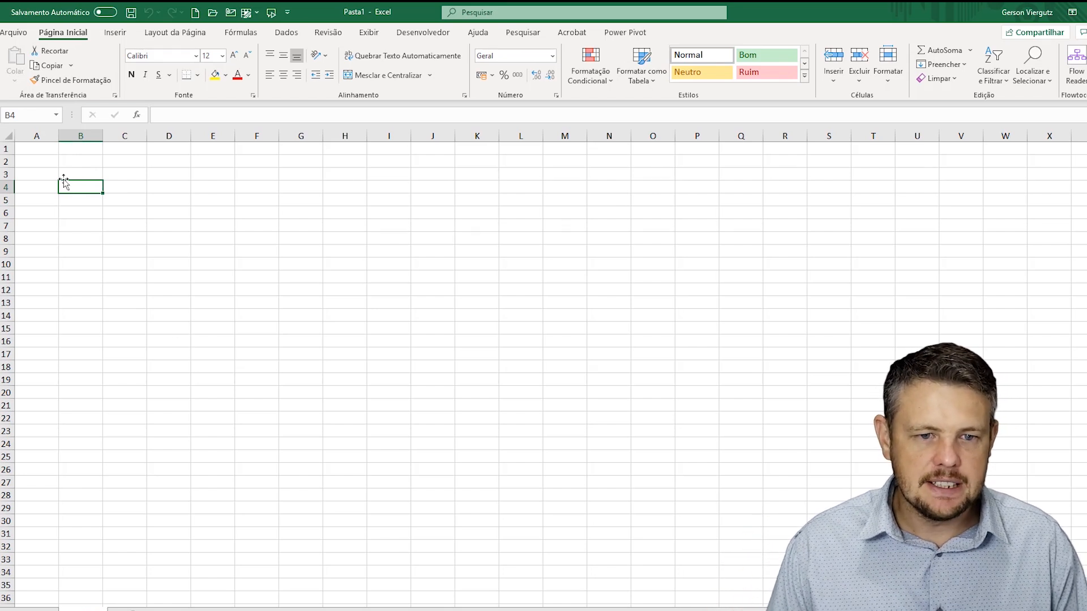
pyautogui.click(277, 36)
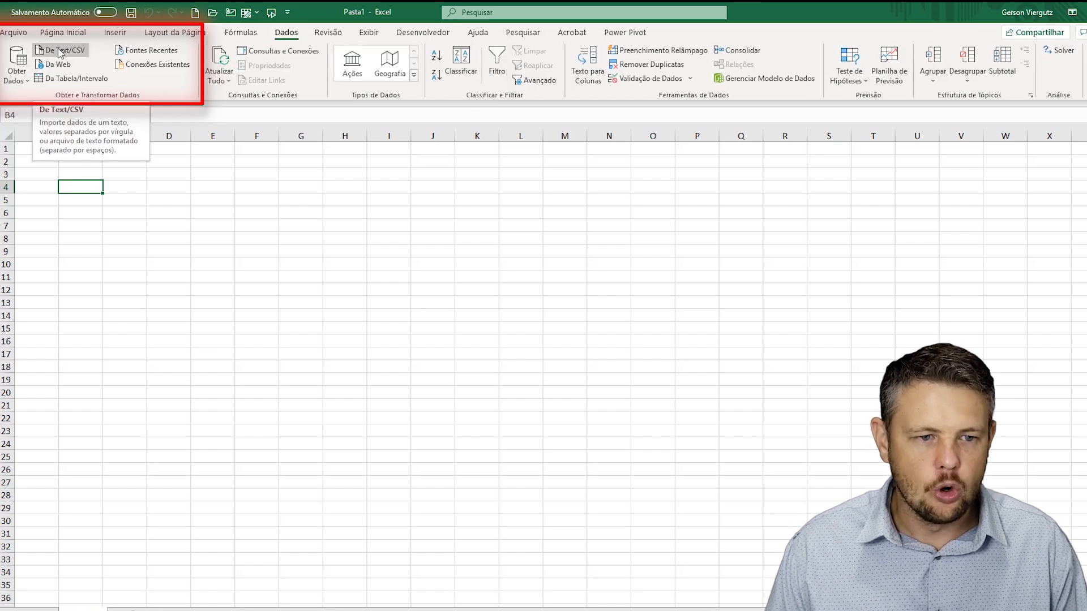
pyautogui.click(17, 79)
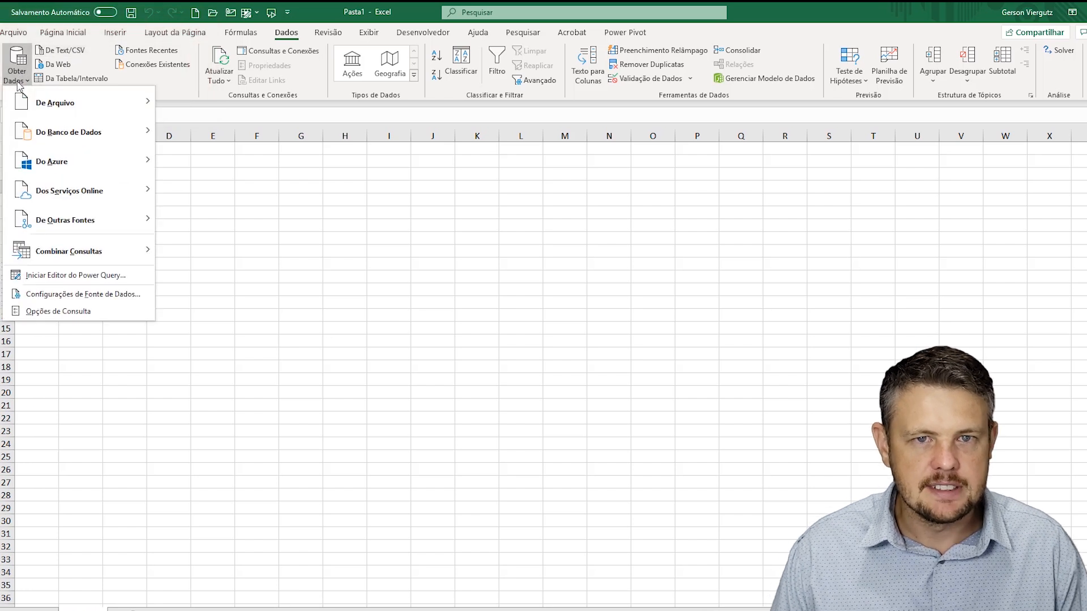
pyautogui.moveTo(85, 103)
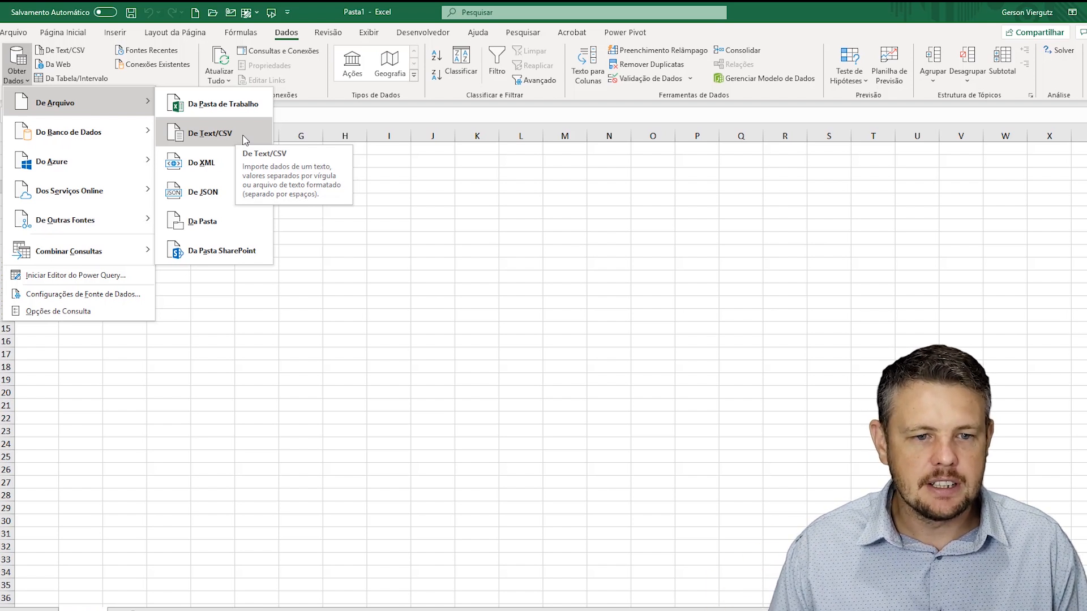
pyautogui.click(223, 113)
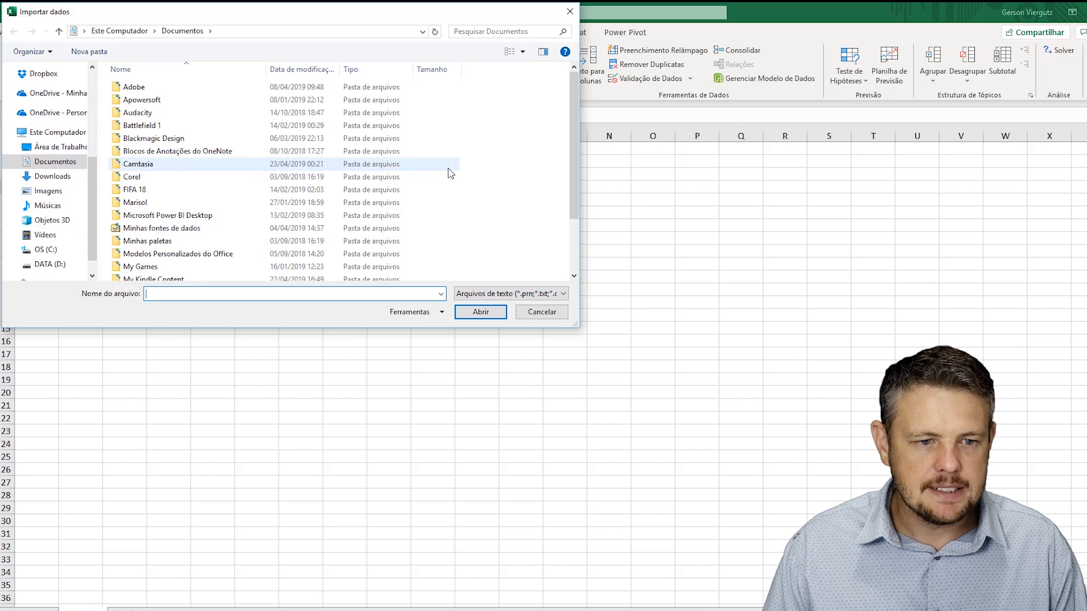
pyautogui.scroll(4, 59, 170)
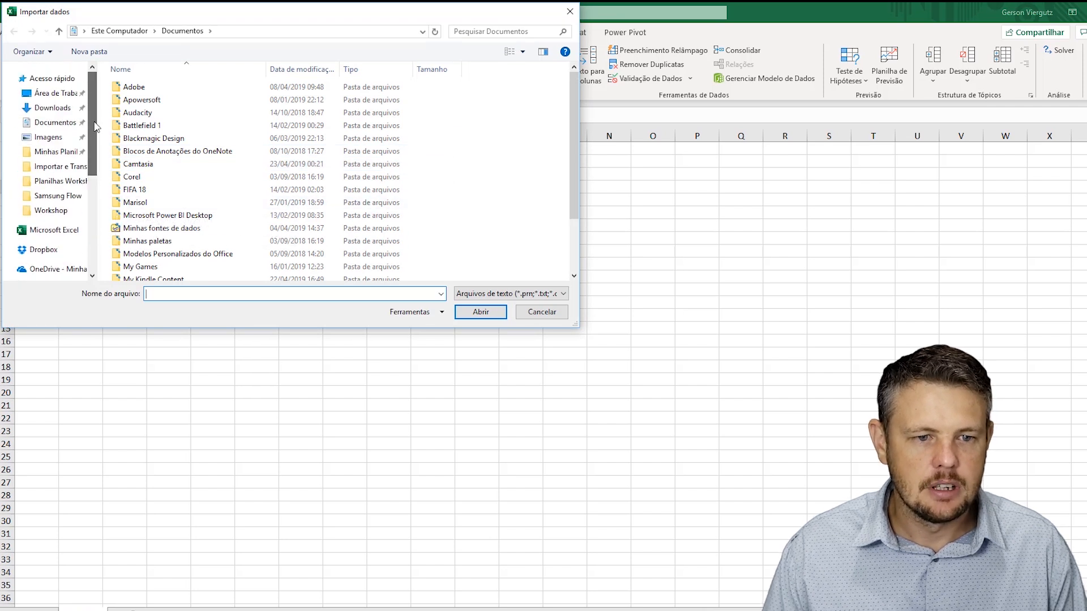
pyautogui.click(63, 168)
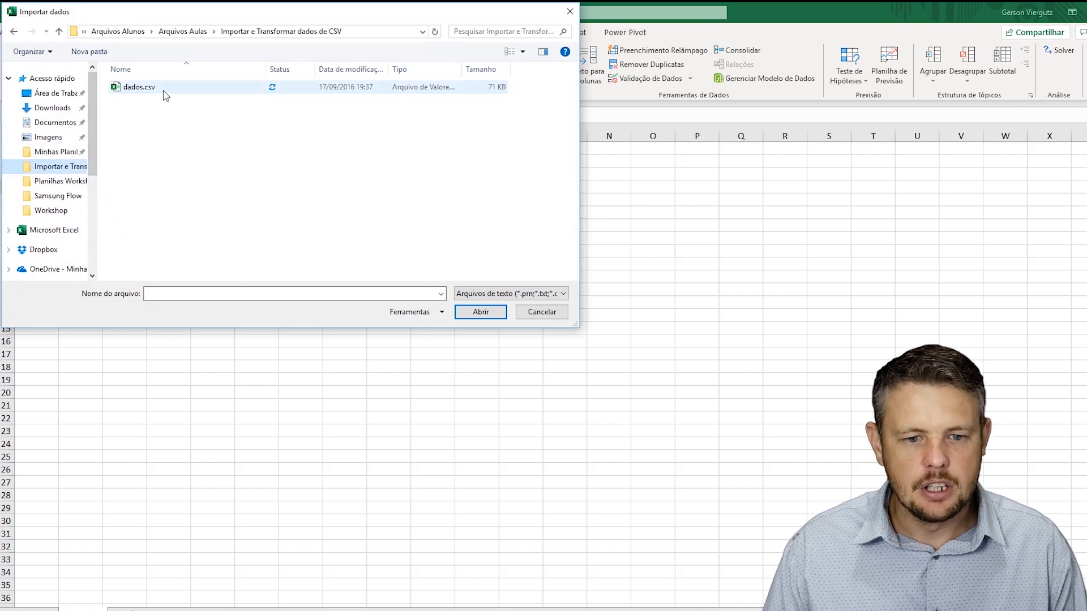
pyautogui.click(151, 94)
pyautogui.doubleClick(151, 88)
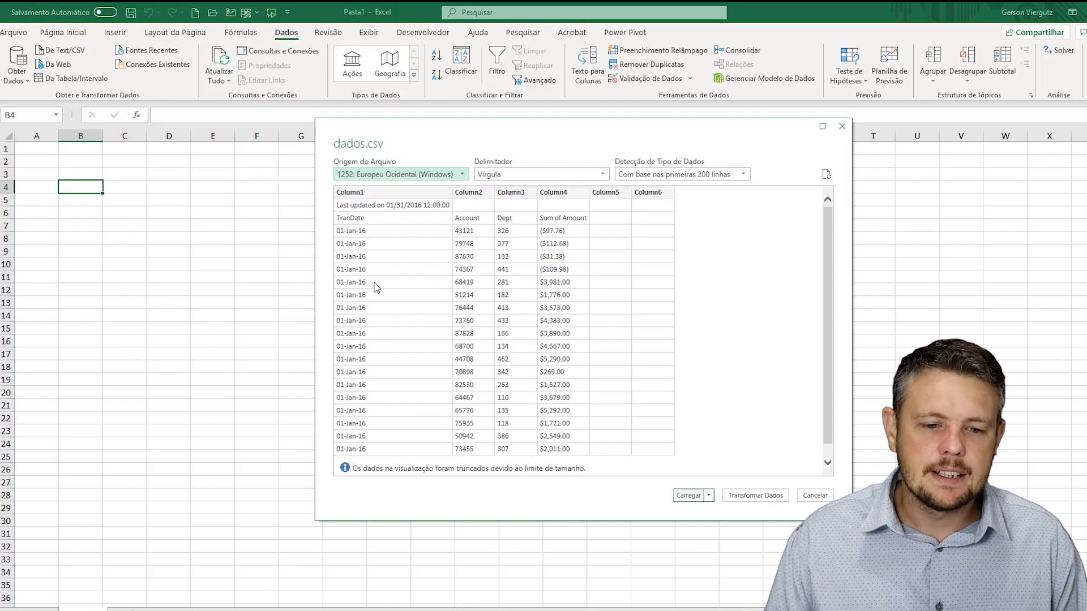
# Review the available file origin encodings without changing the current one, and open the previewed data for transformation in the Power Query Editor.
pyautogui.moveTo(484, 134); pyautogui.dragTo(449, 131)
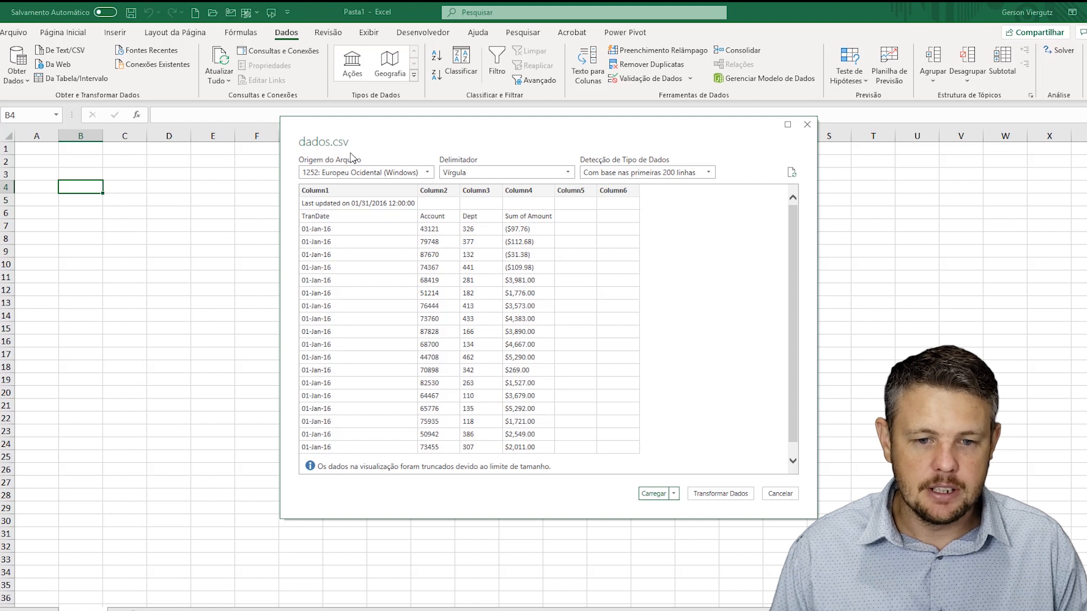
pyautogui.click(379, 172)
pyautogui.moveTo(496, 254); pyautogui.dragTo(508, 396)
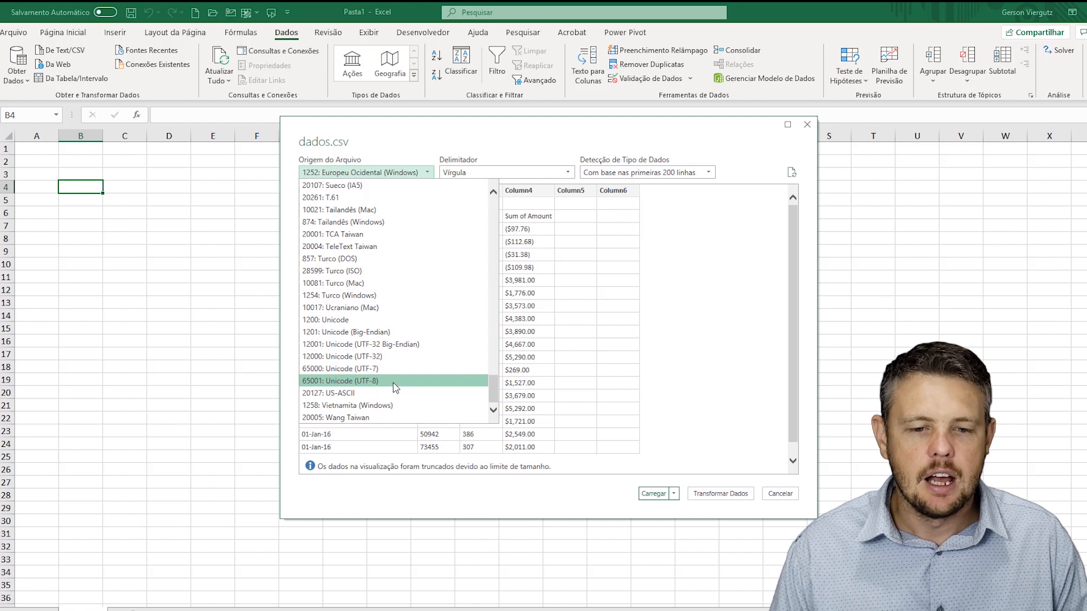
pyautogui.press('Escape')
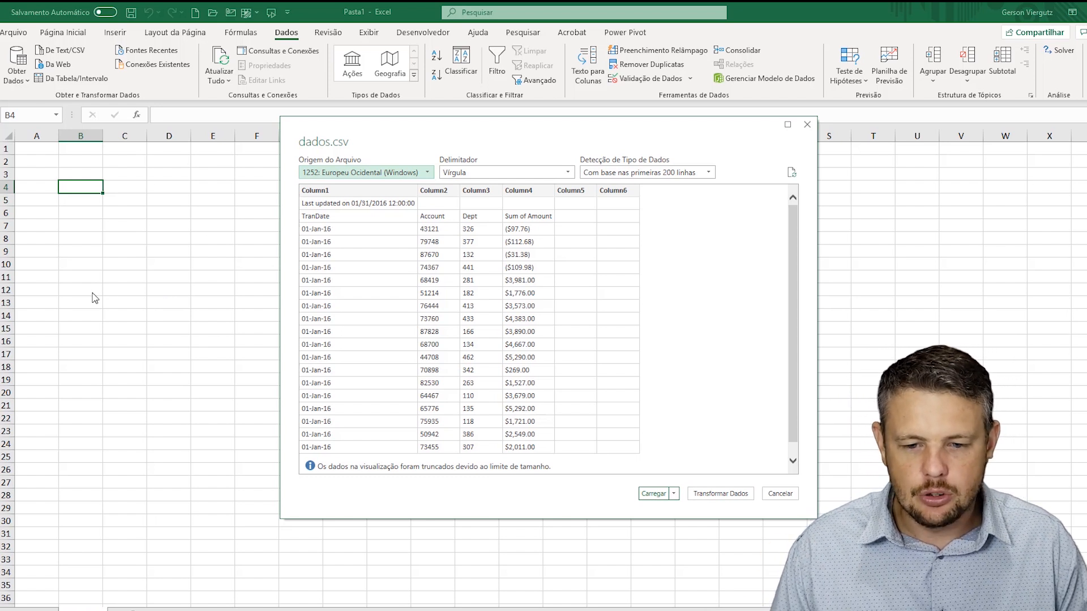
pyautogui.click(721, 499)
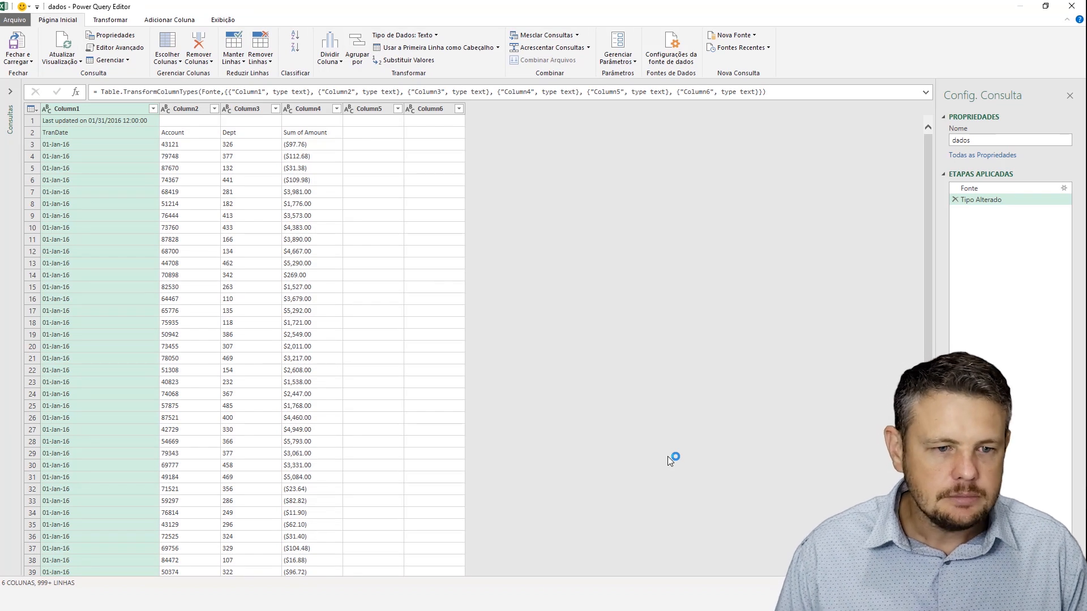
# Remove the top 1 row, which holds the last-updated line, from the dados query.
pyautogui.click(127, 178)
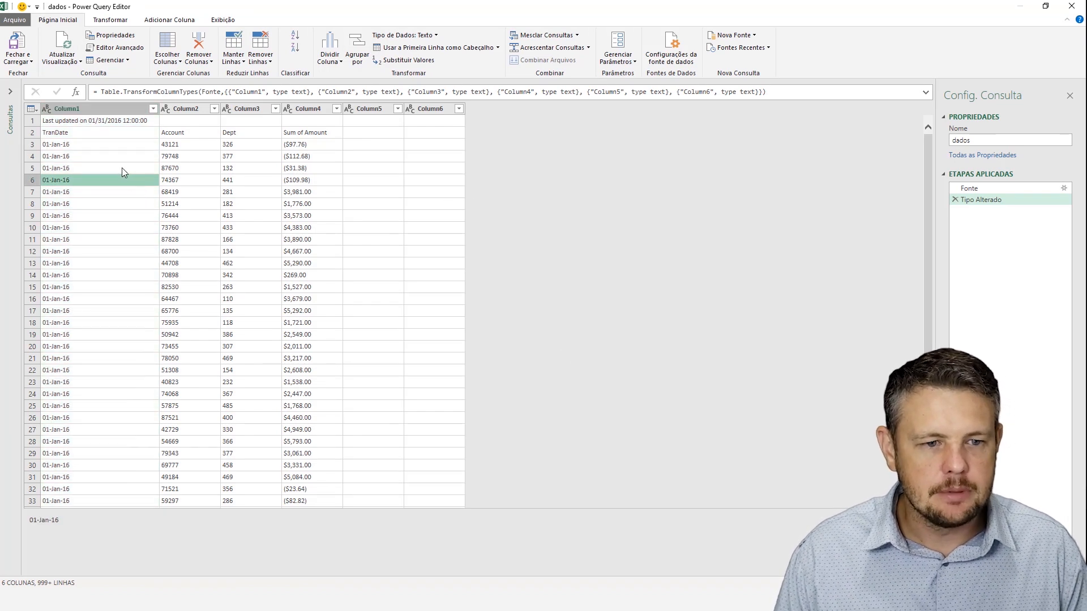
pyautogui.click(75, 120)
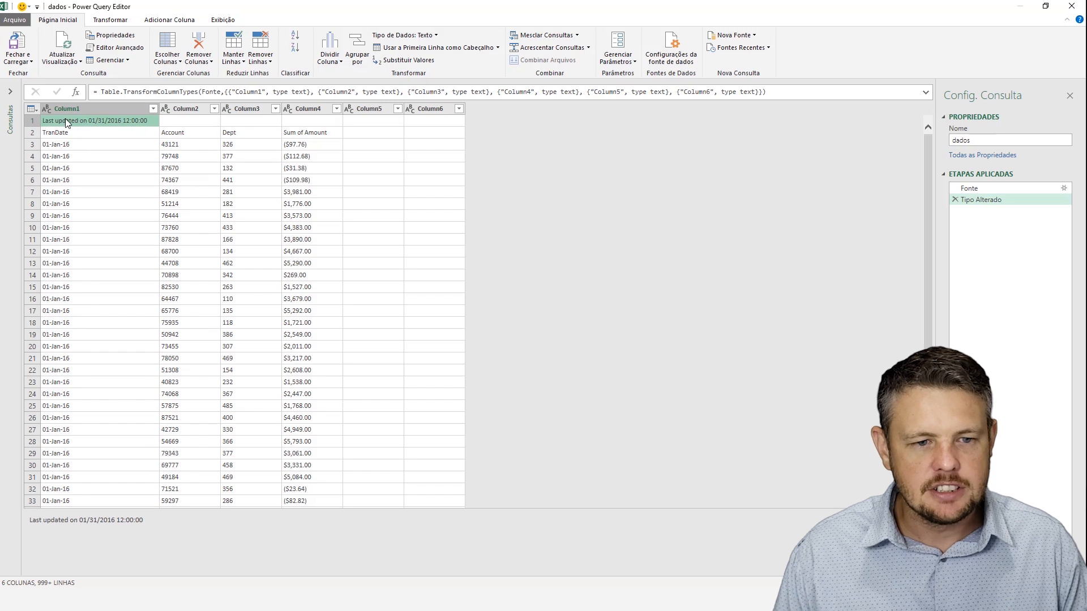
pyautogui.click(83, 133)
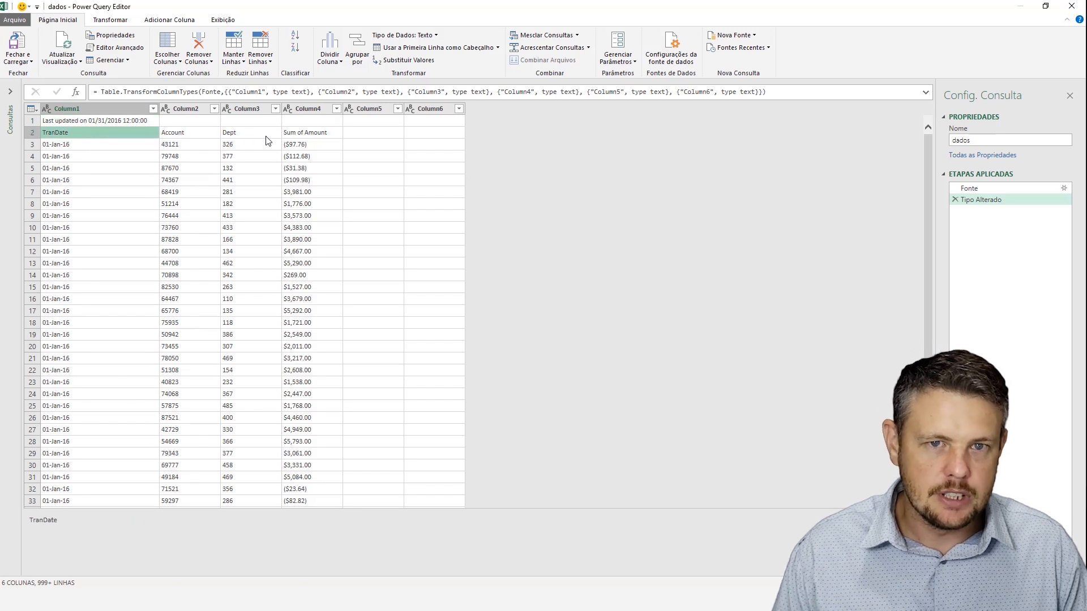
pyautogui.click(193, 156)
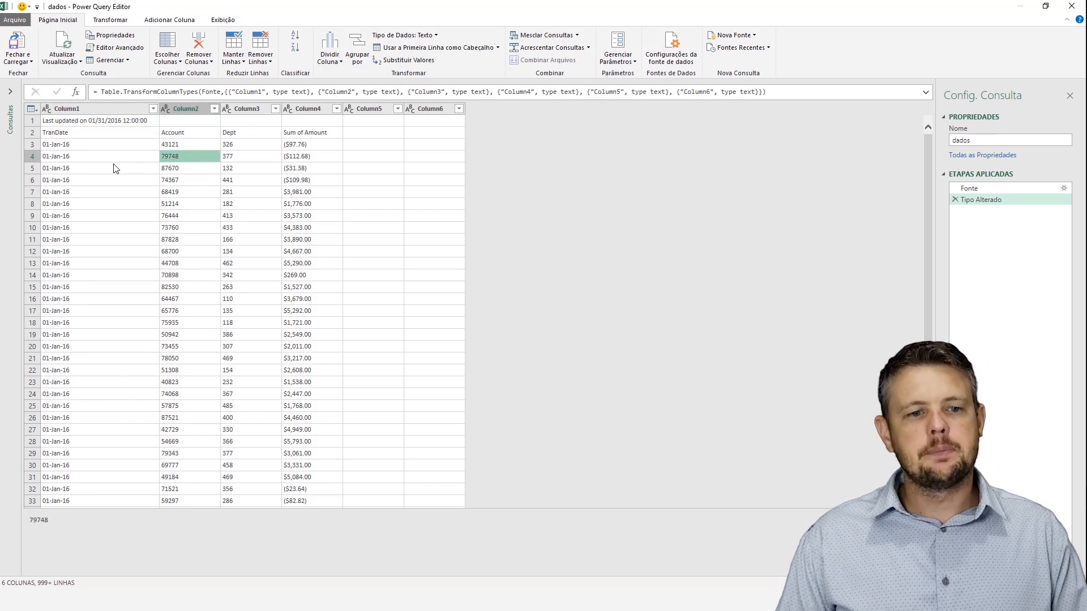
pyautogui.click(120, 161)
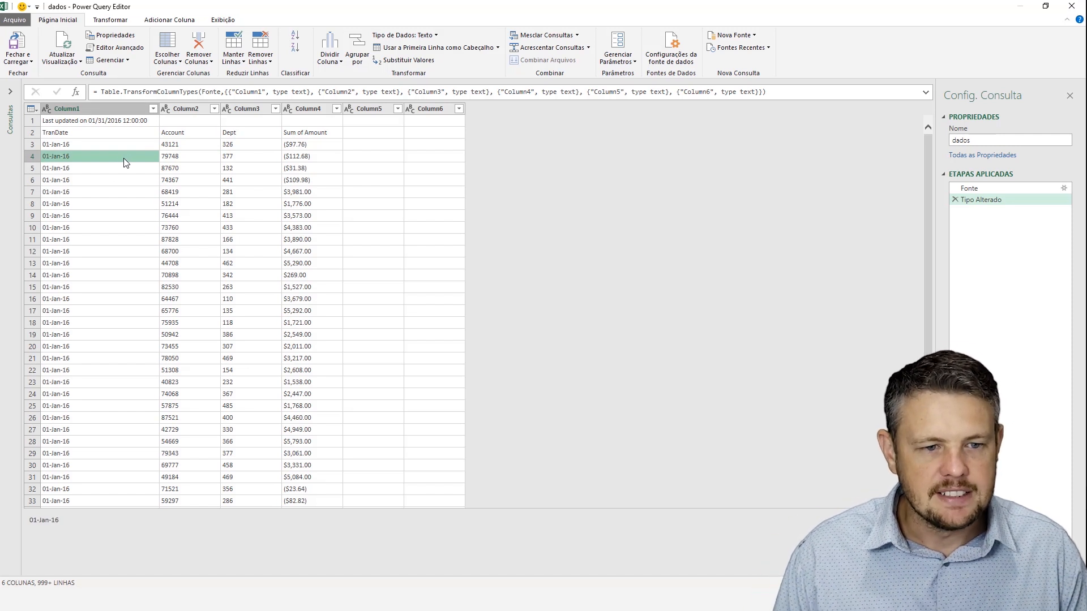
pyautogui.click(59, 121)
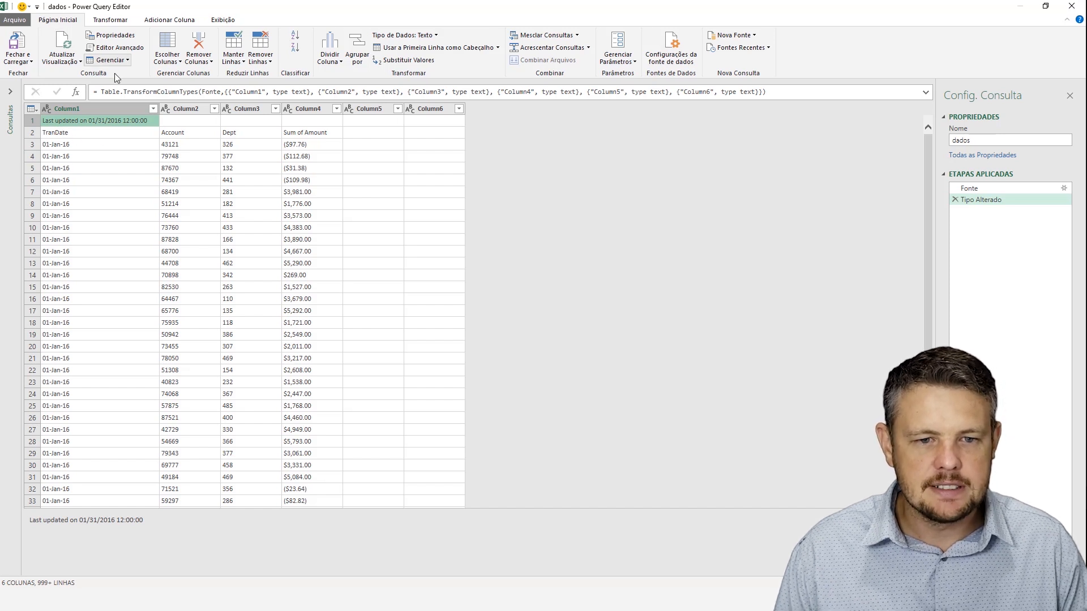
pyautogui.click(264, 61)
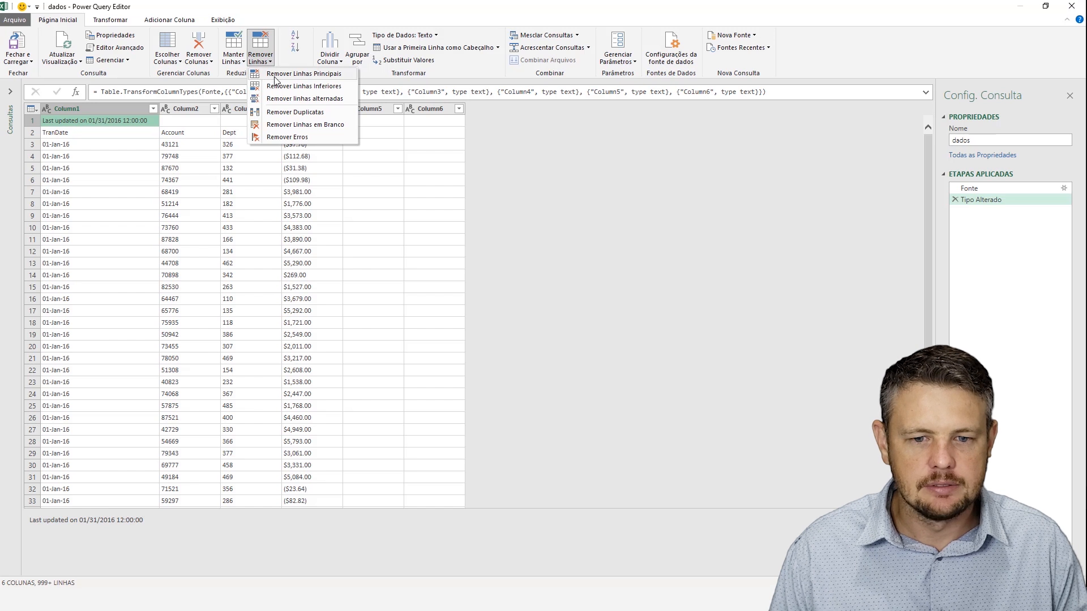
pyautogui.click(293, 76)
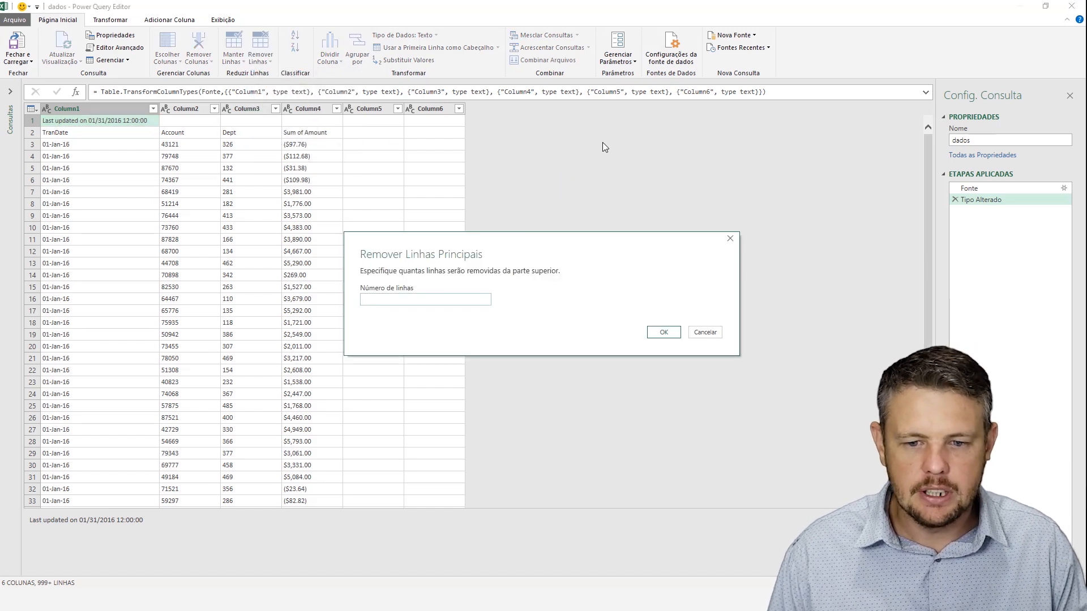
pyautogui.write('1')
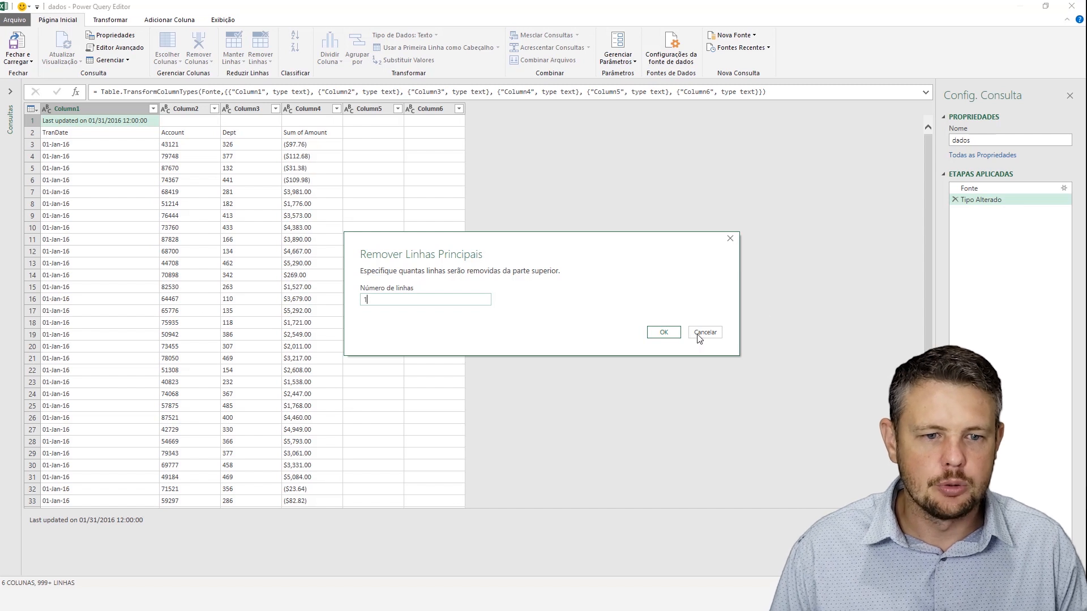
pyautogui.click(662, 333)
pyautogui.click(304, 276)
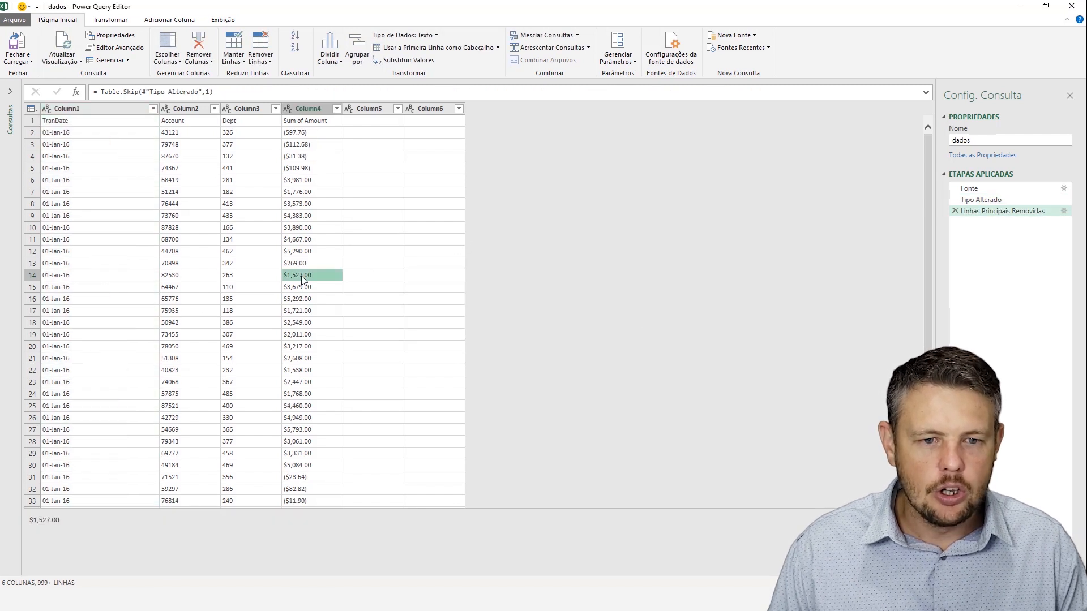
pyautogui.click(61, 122)
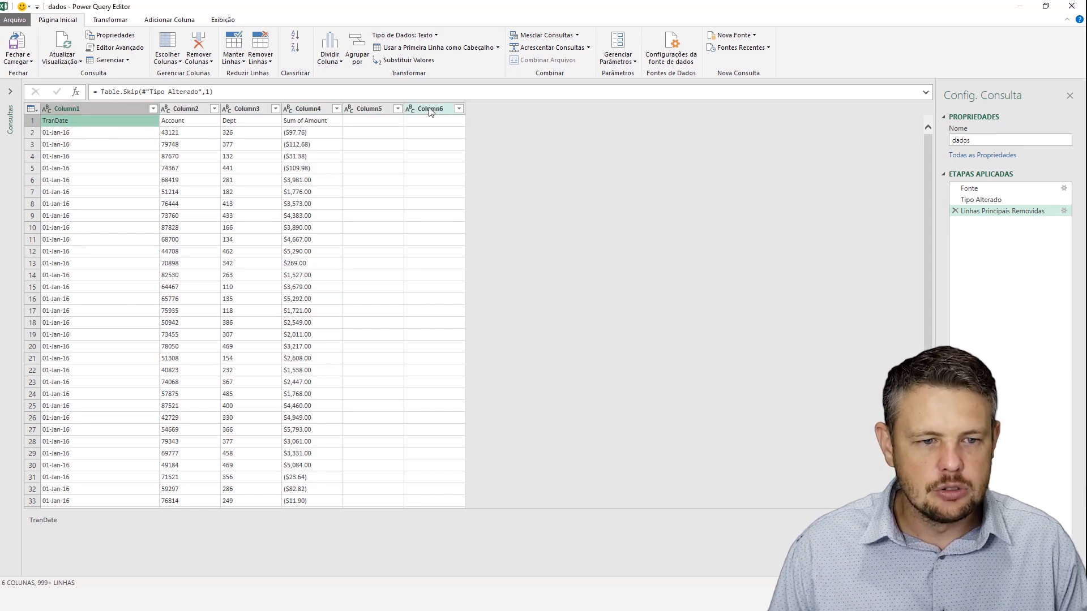
# Remove the empty columns Column5 and Column6 from the dados query.
pyautogui.click(171, 132)
pyautogui.click(147, 121)
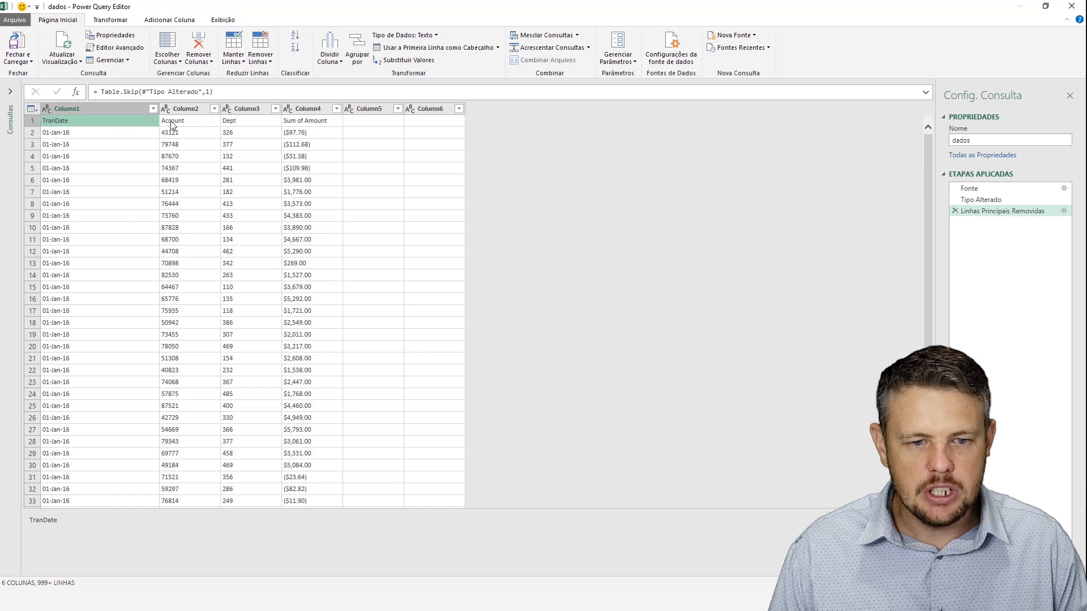
pyautogui.click(201, 122)
pyautogui.click(247, 122)
pyautogui.click(321, 120)
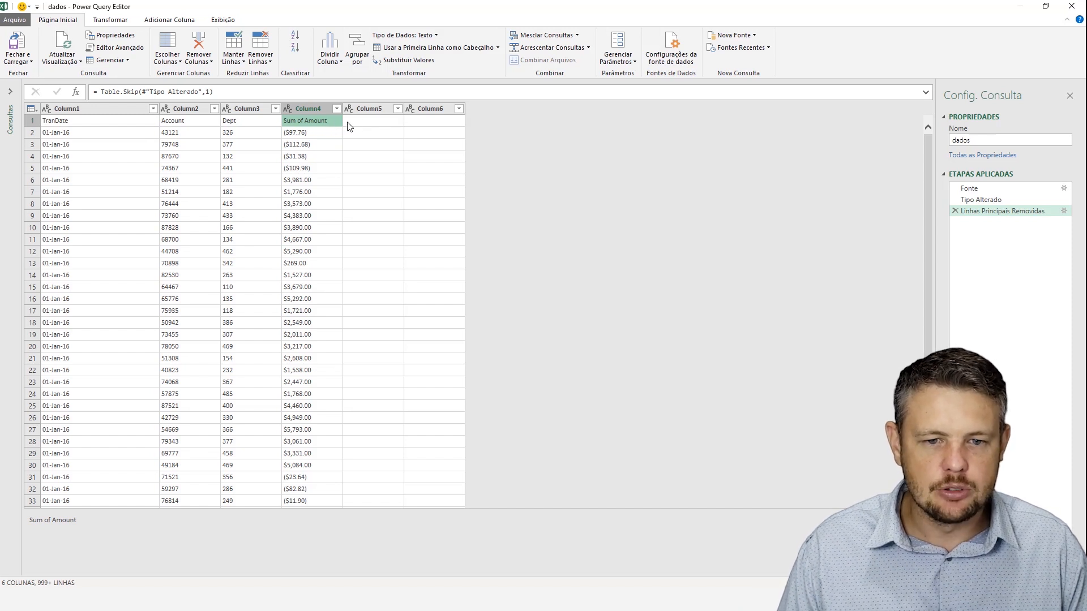
pyautogui.click(378, 109)
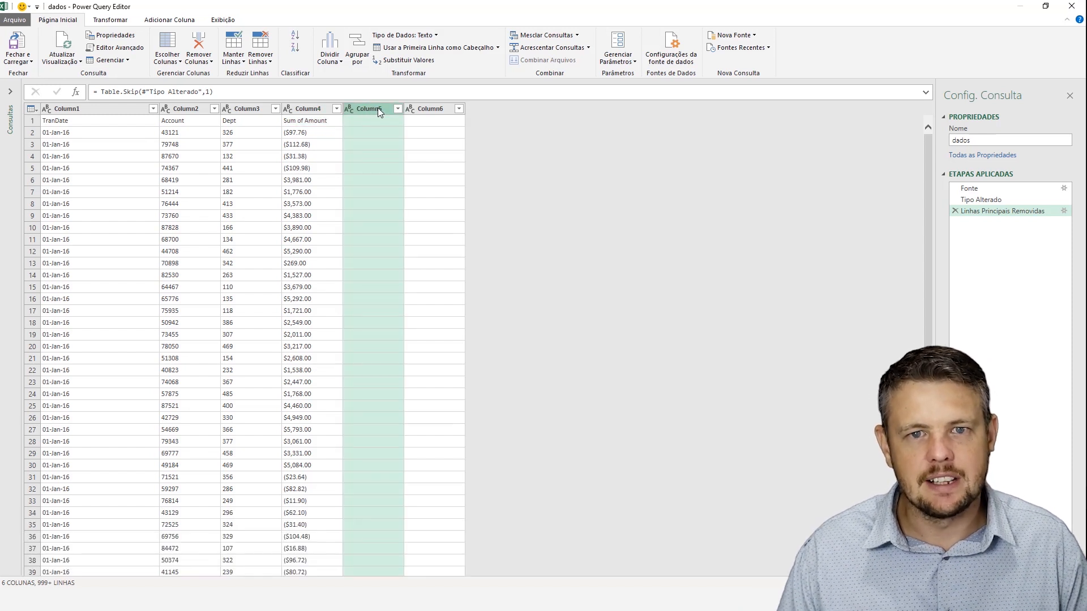
pyautogui.keyDown('shift'); pyautogui.click(426, 110); pyautogui.keyUp('shift')
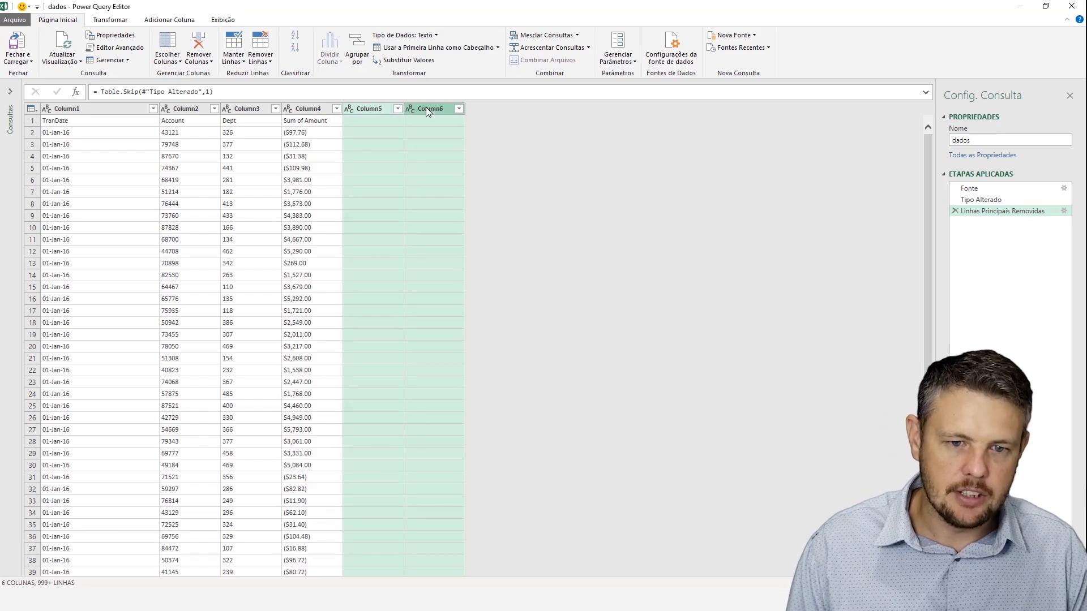
pyautogui.press('Delete')
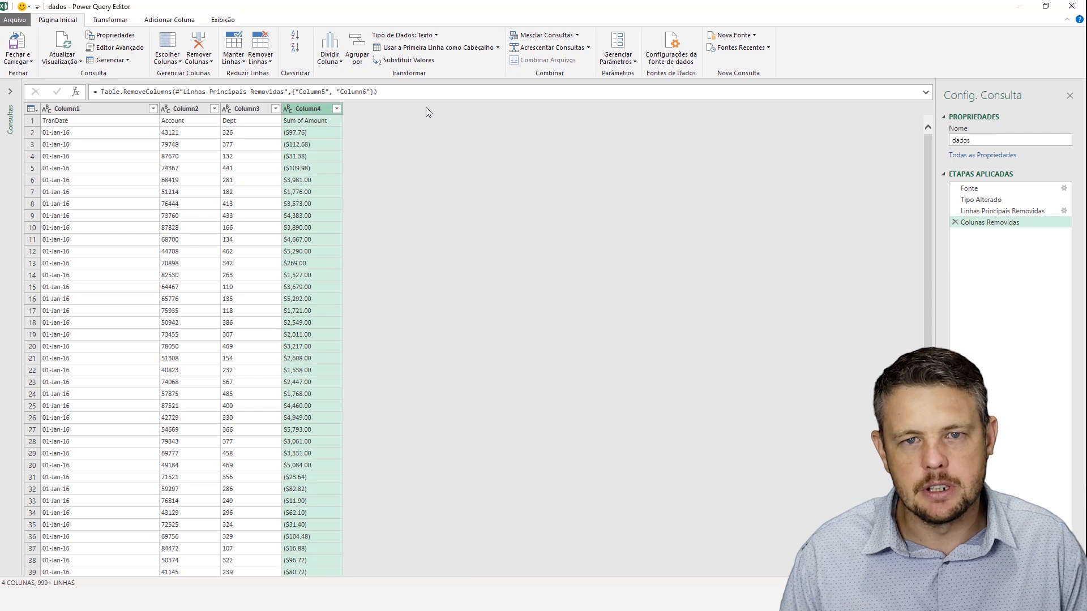
# Load the complete list of Column1 filter values and filter out the Grand Total row.
pyautogui.click(215, 180)
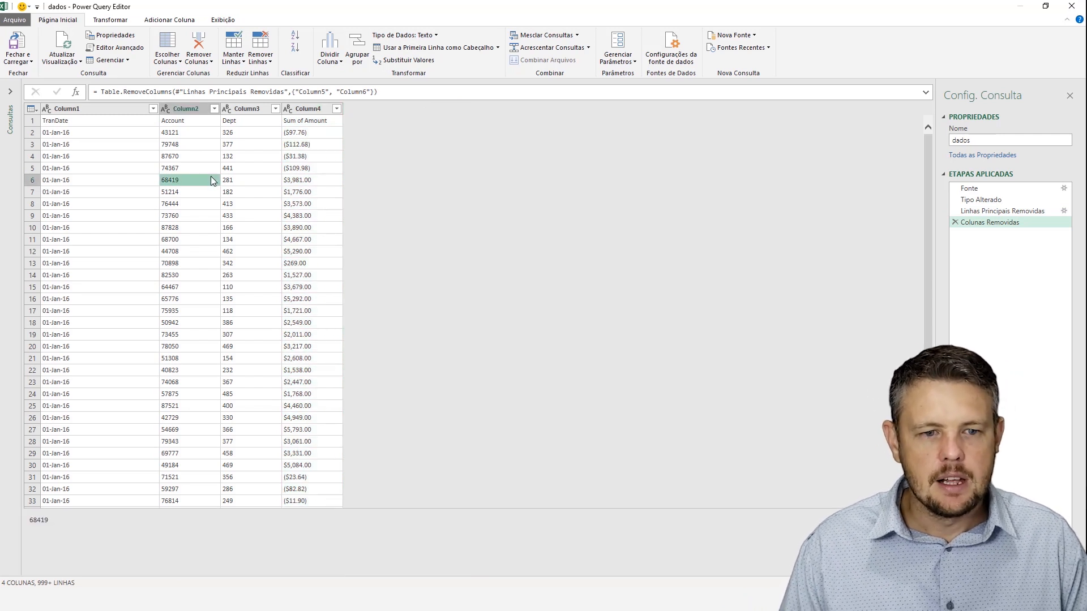
pyautogui.click(146, 197)
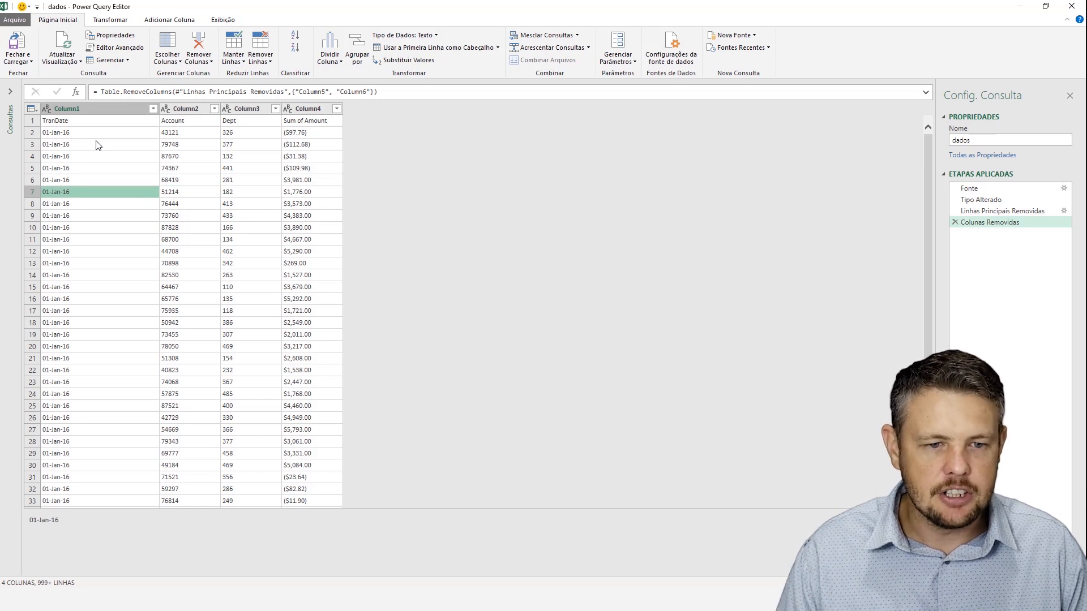
pyautogui.click(153, 109)
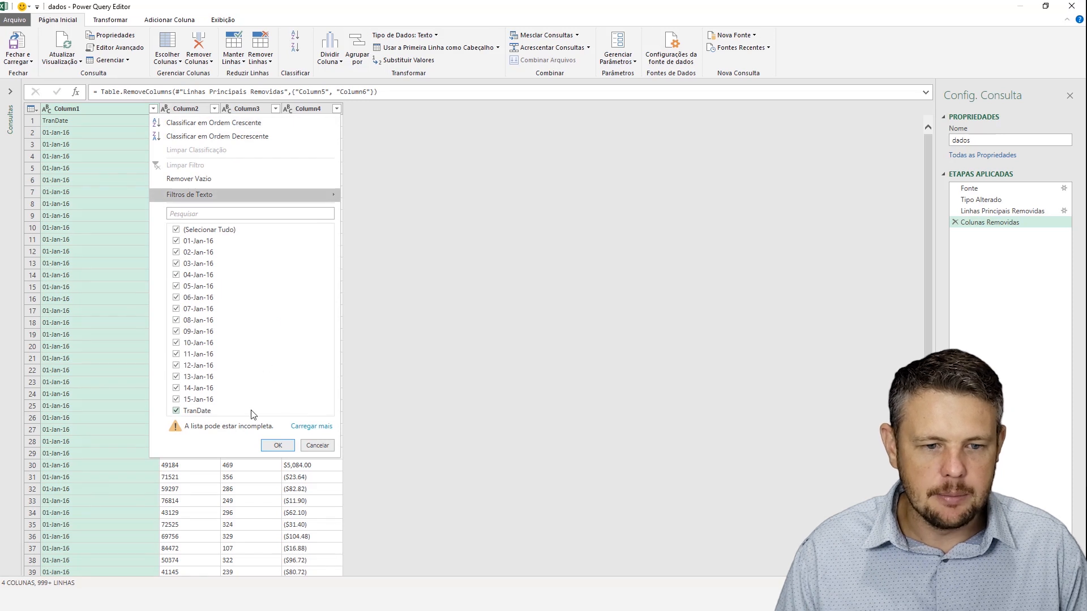
pyautogui.click(311, 427)
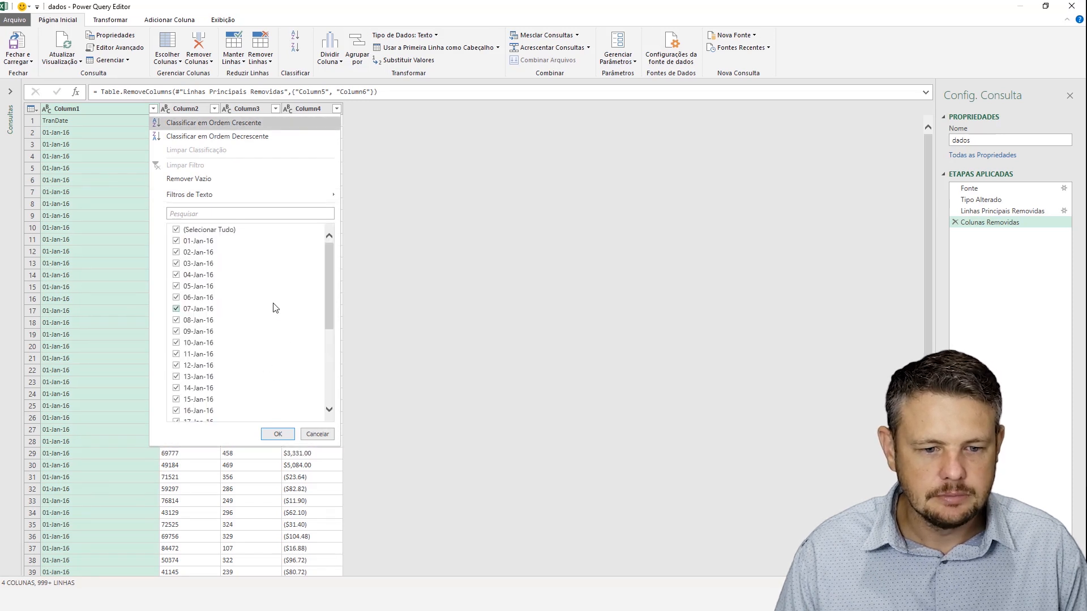
pyautogui.moveTo(328, 266); pyautogui.dragTo(324, 381)
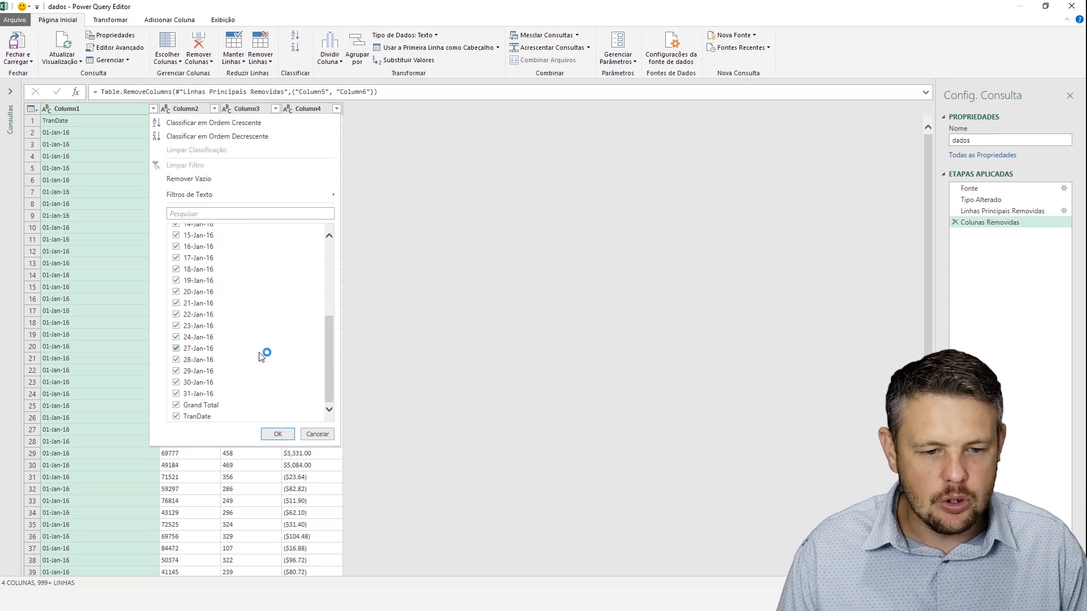
pyautogui.click(190, 406)
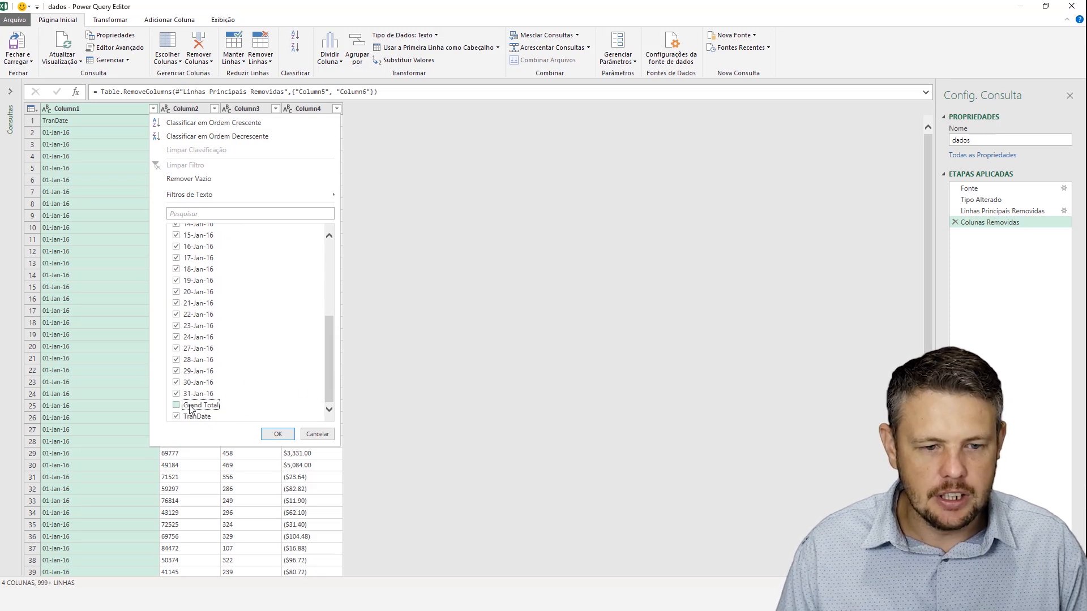
pyautogui.click(278, 434)
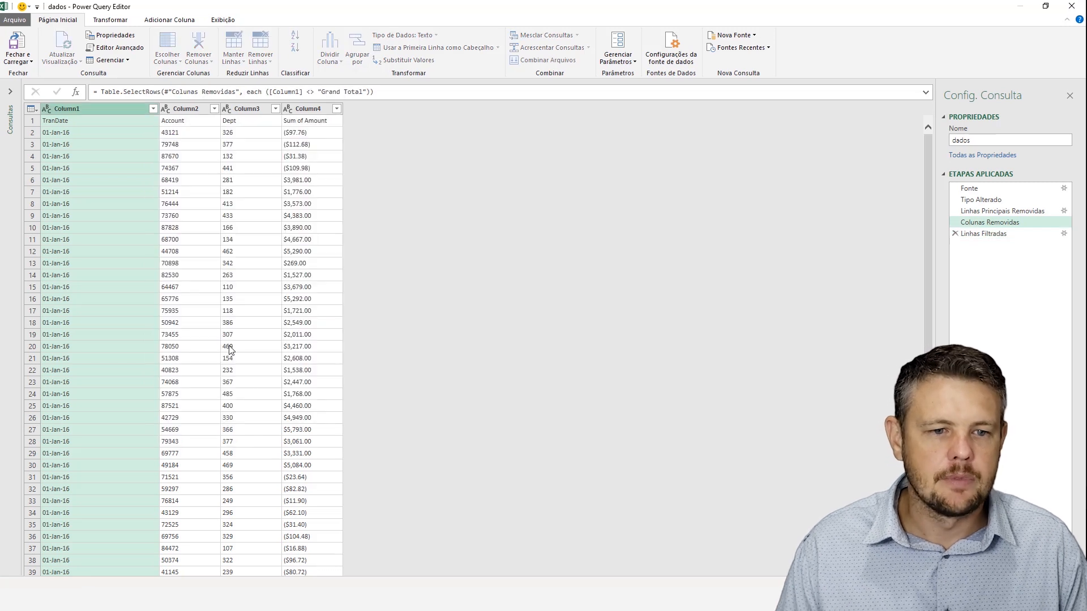
# Check the complete list of Column1 filter values for the Grand Total entry, and review the operations available for that column.
pyautogui.click(153, 109)
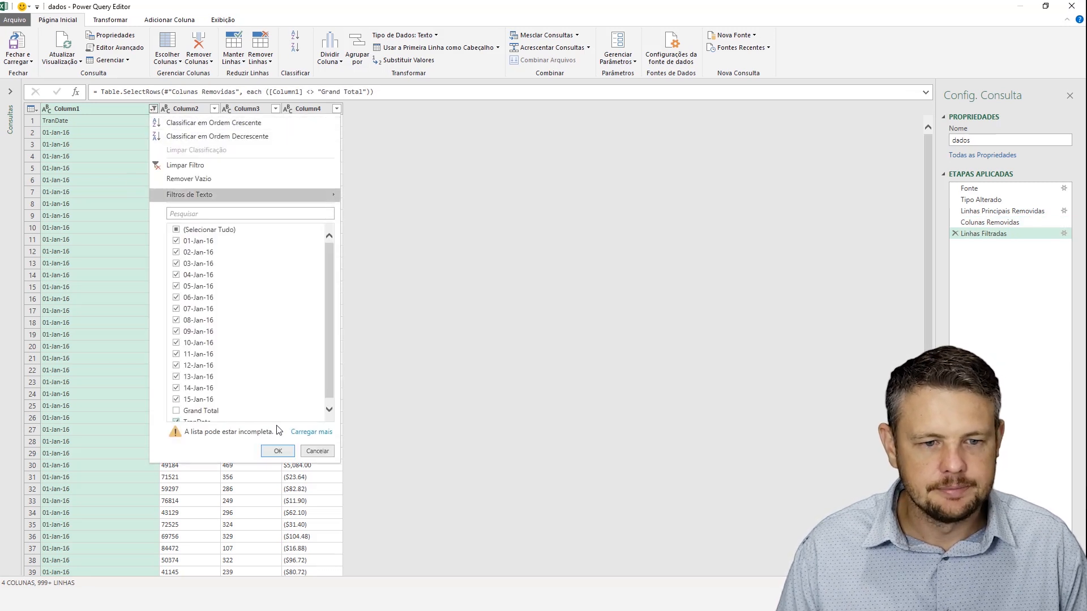
pyautogui.click(312, 433)
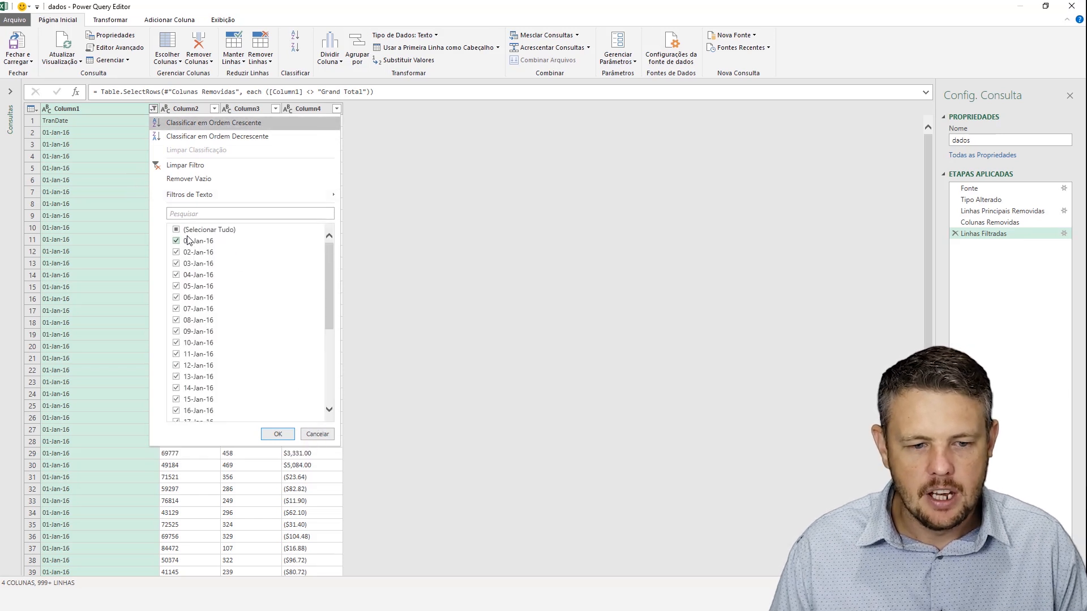
pyautogui.moveTo(329, 274); pyautogui.dragTo(328, 384)
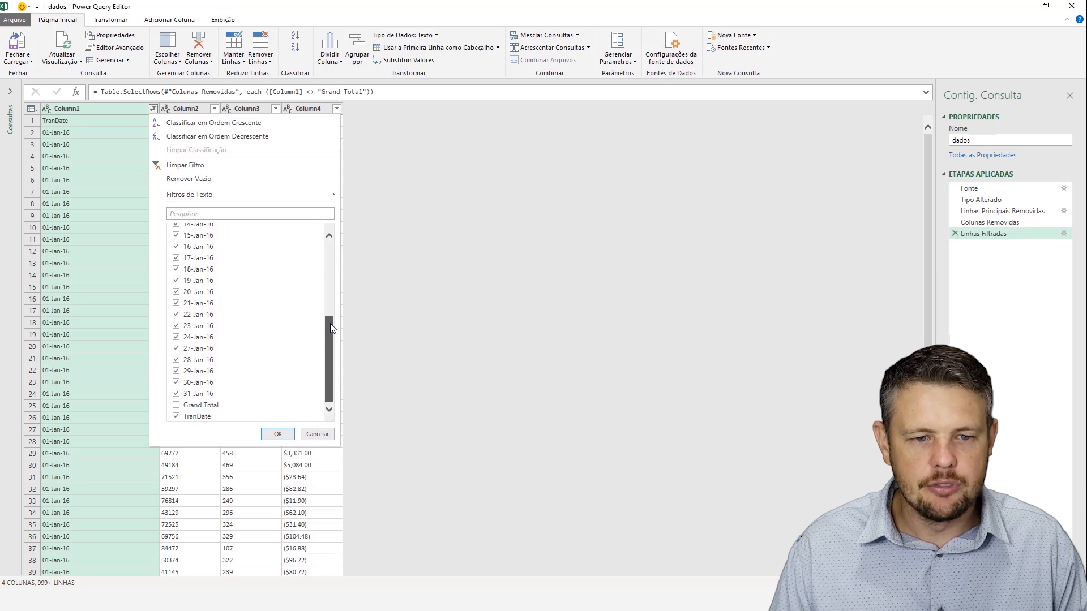
pyautogui.moveTo(332, 328); pyautogui.dragTo(328, 235)
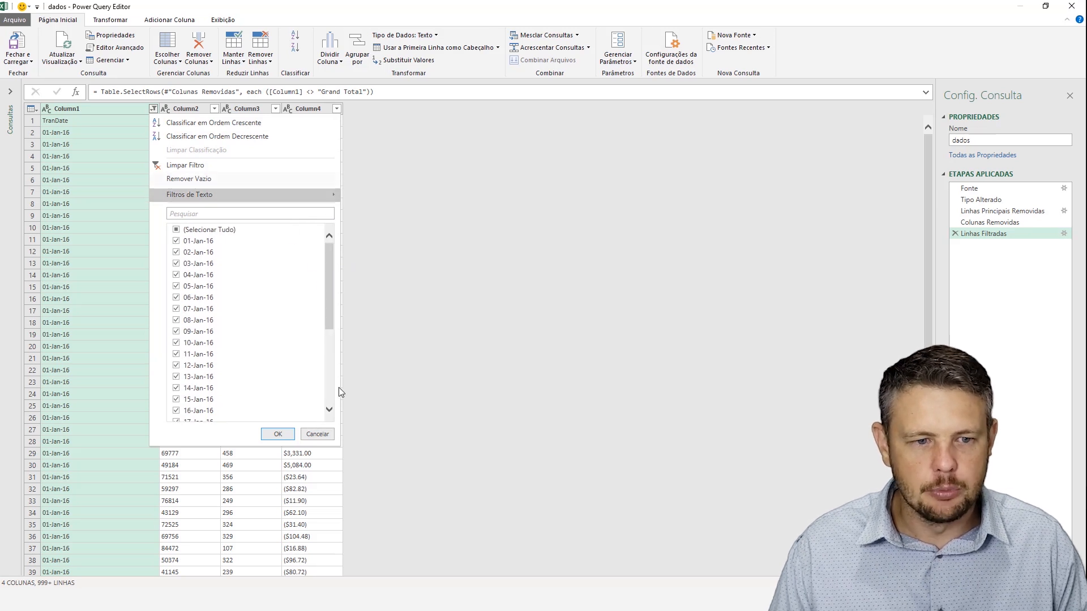
pyautogui.click(317, 434)
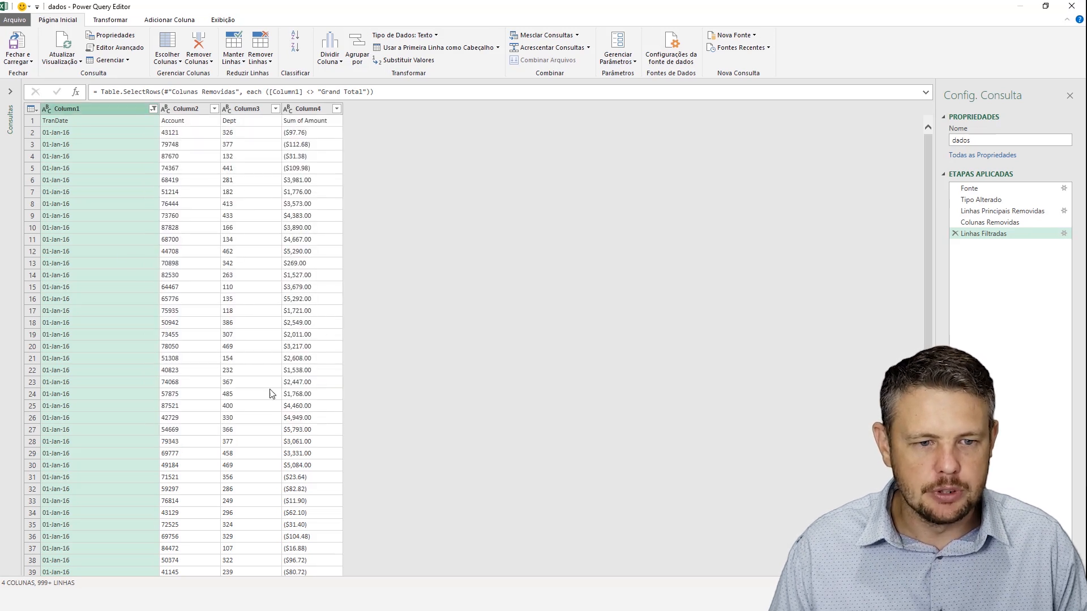
pyautogui.rightClick(84, 108)
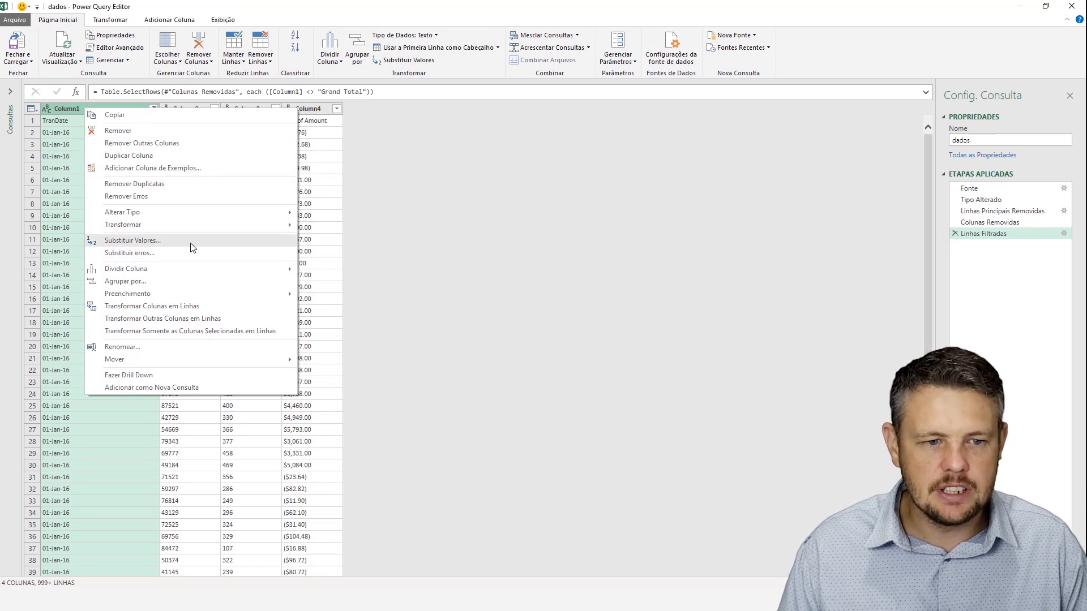
pyautogui.press('Escape')
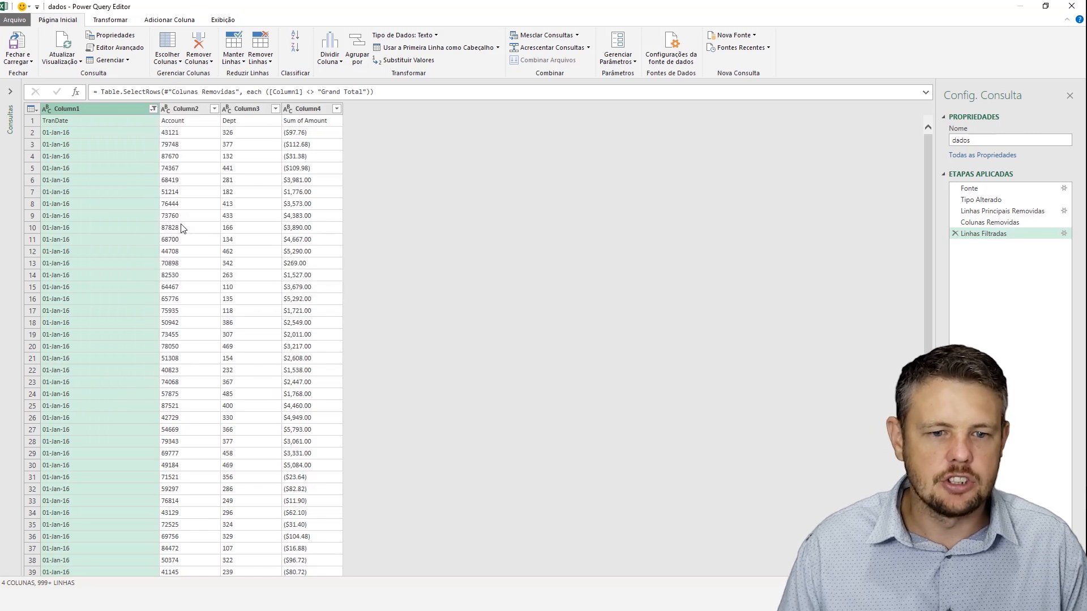
# Promote the first row, holding TranDate, Account, Dept and Sum of Amount, to column headers.
pyautogui.click(140, 227)
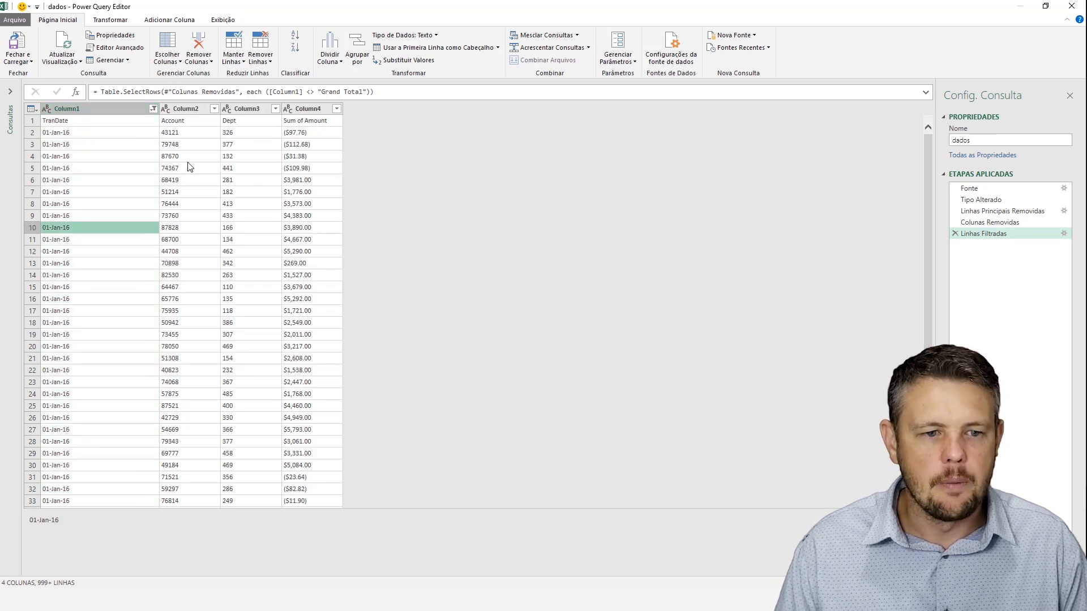
pyautogui.click(124, 145)
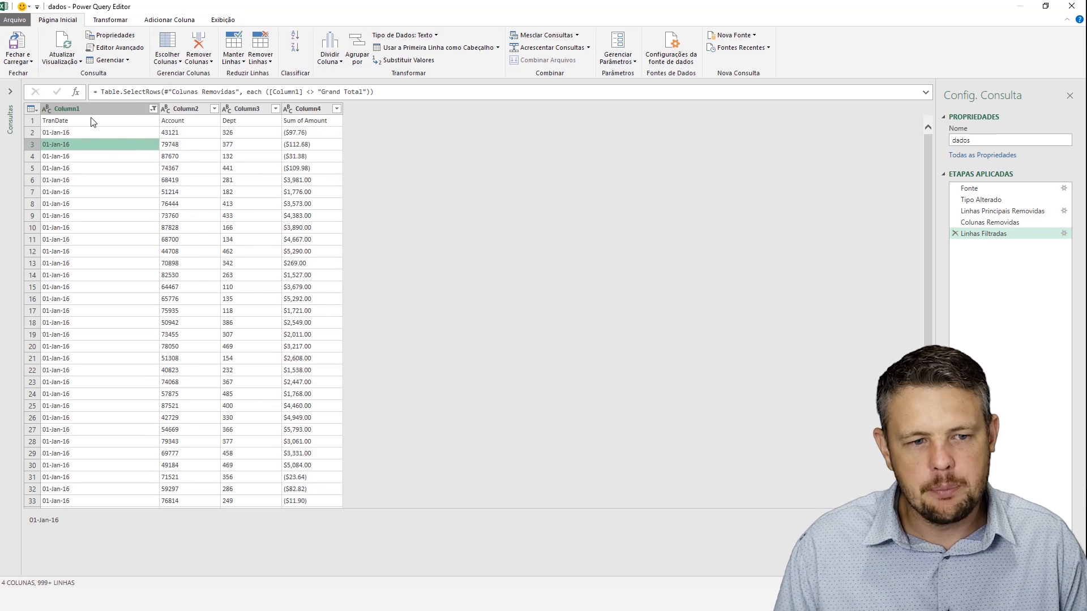
pyautogui.click(105, 120)
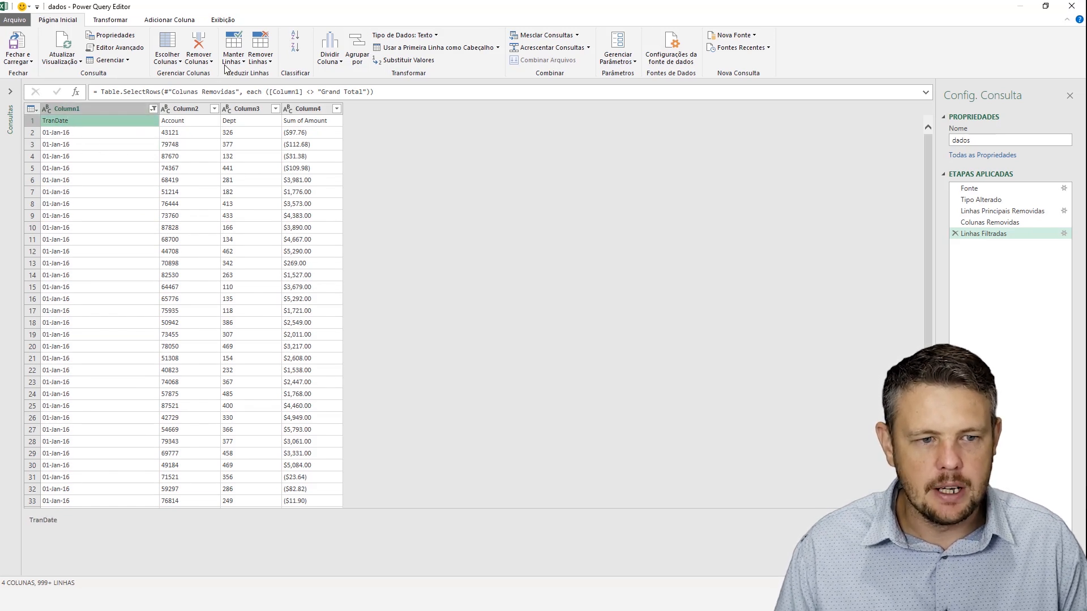
pyautogui.click(113, 20)
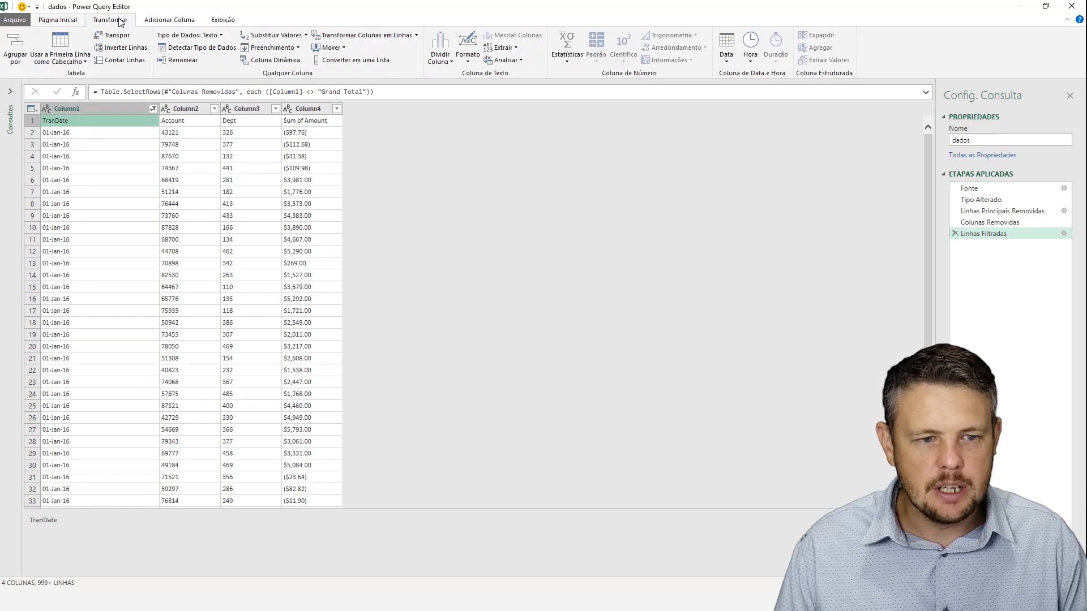
pyautogui.click(65, 47)
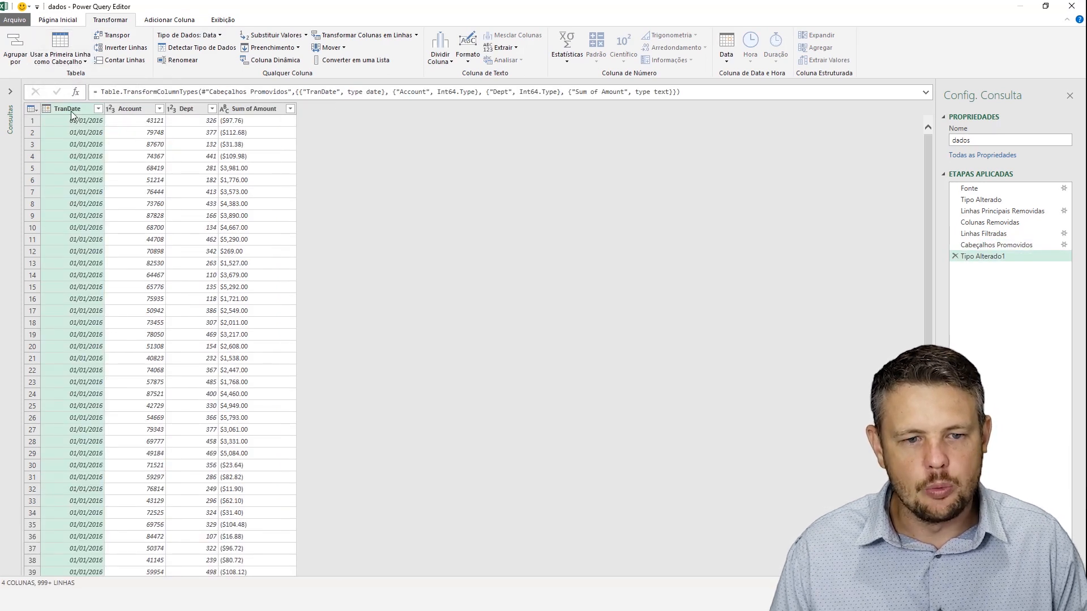
# Examine the detected data types and first values of the TranDate, Account, Dept and Sum of Amount columns.
pyautogui.click(138, 111)
pyautogui.click(190, 111)
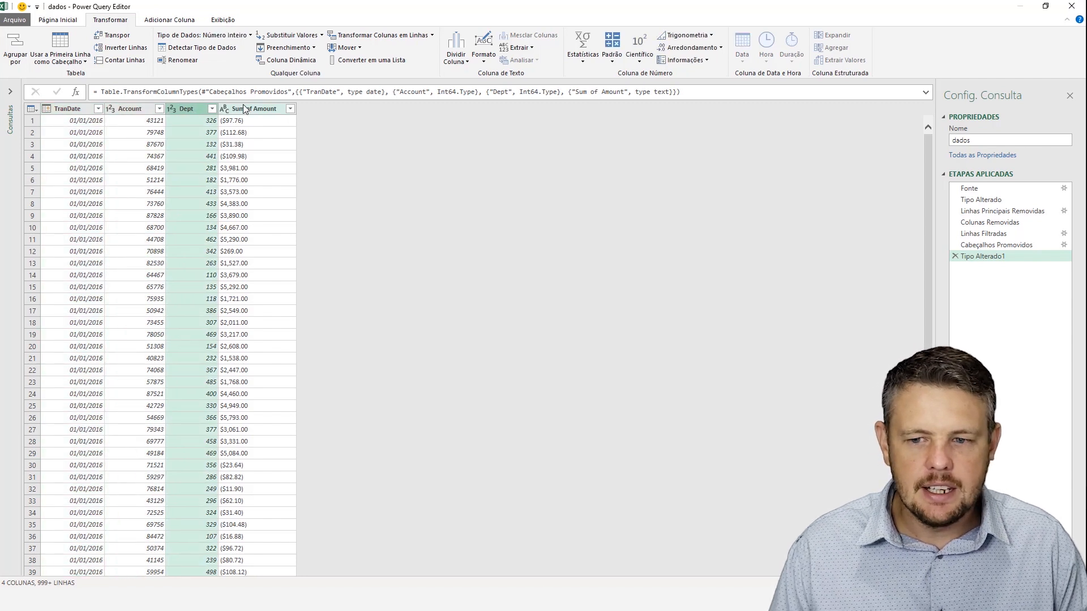
pyautogui.click(245, 109)
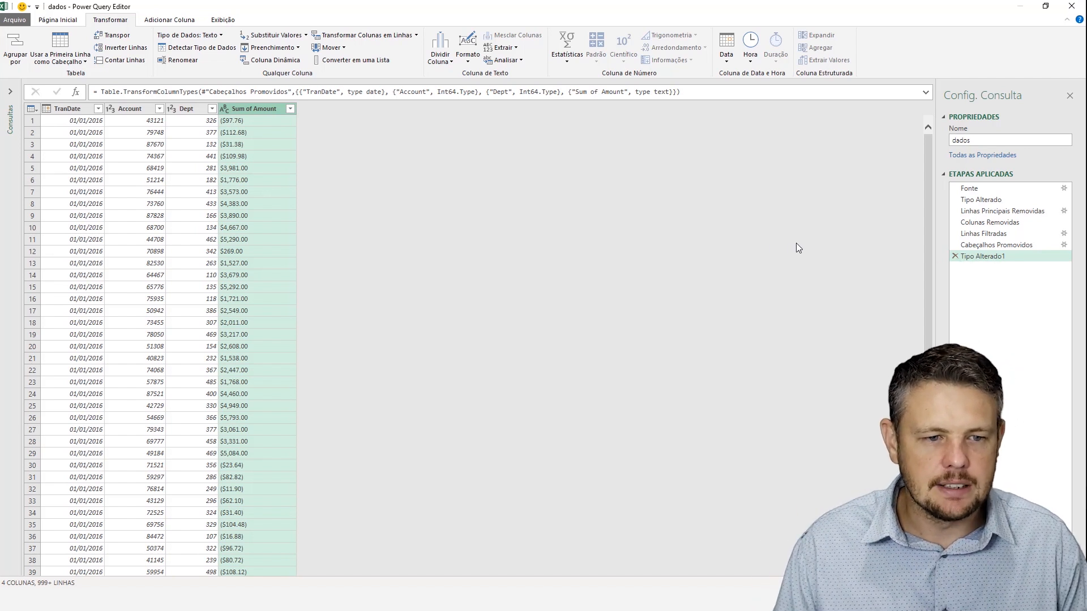
pyautogui.click(82, 157)
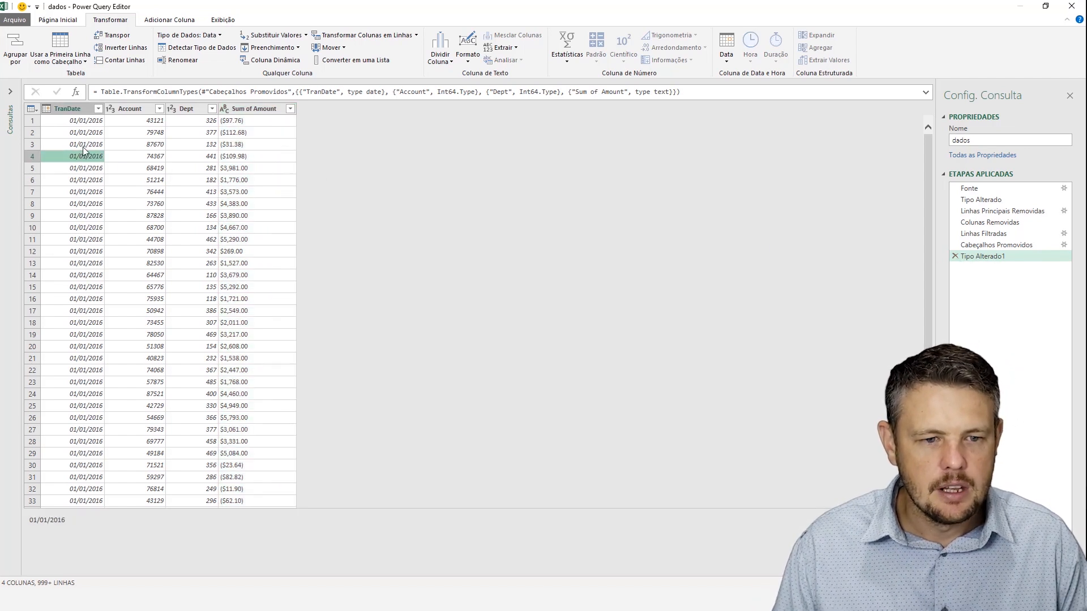
pyautogui.click(125, 122)
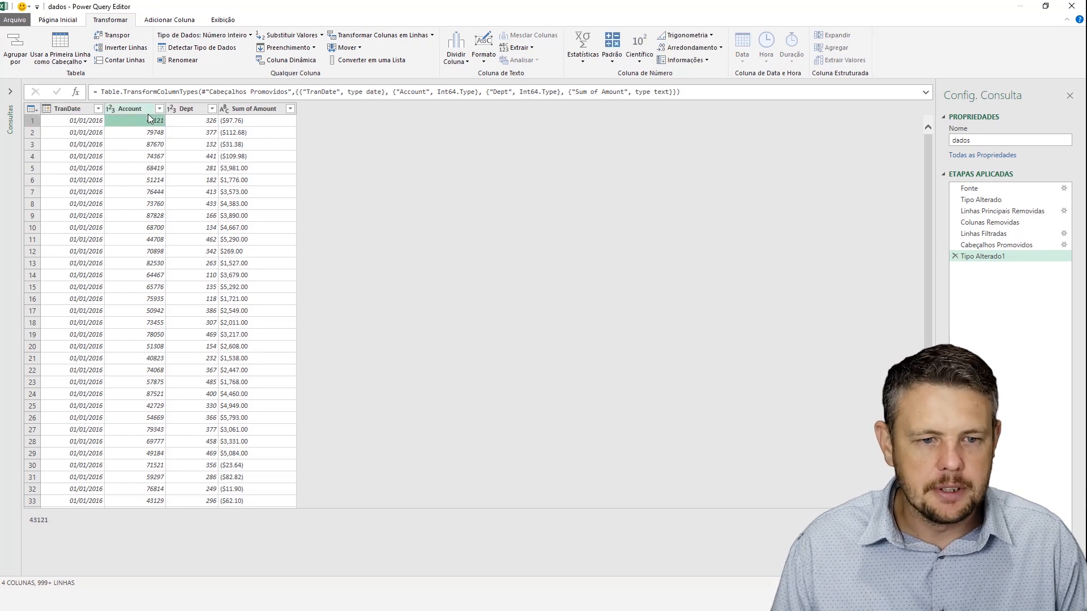
pyautogui.click(199, 126)
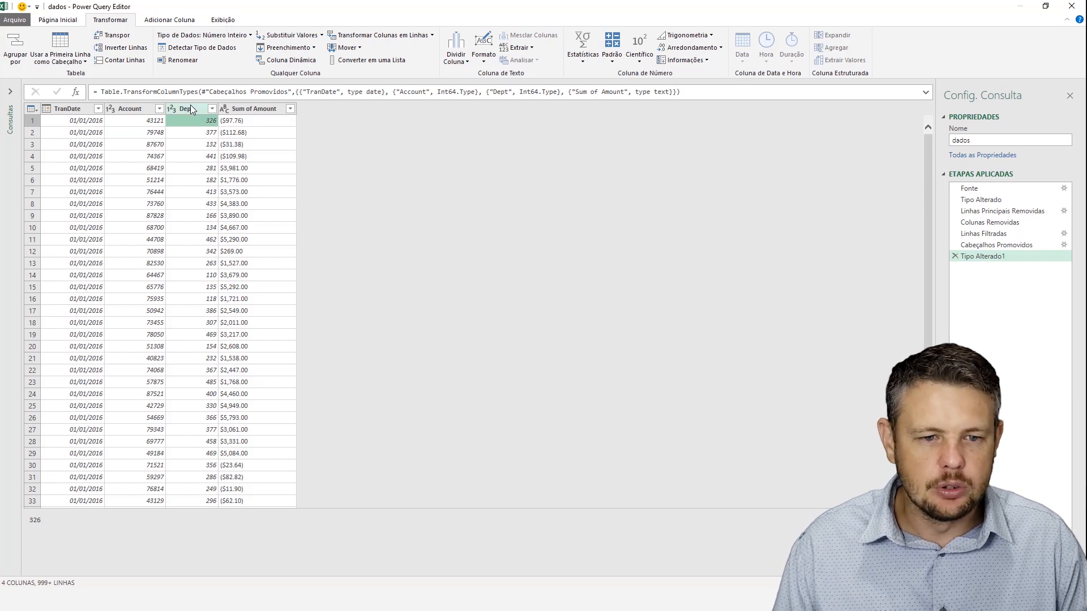
pyautogui.click(255, 123)
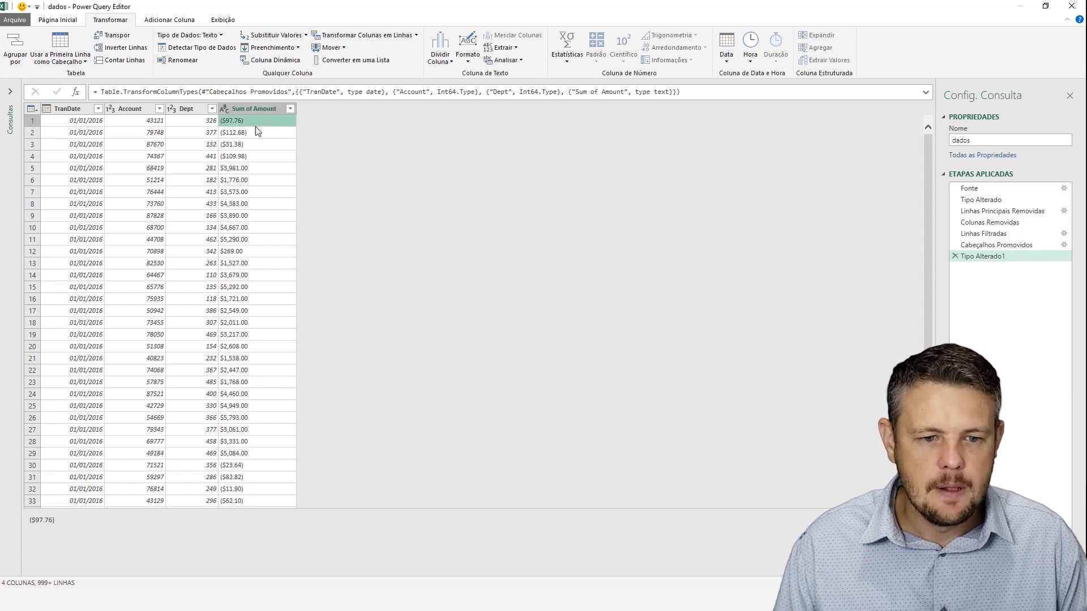
# Convert the Sum of Amount column to the Moeda data type using the Inglês (Estados Unidos) locale.
pyautogui.click(224, 109)
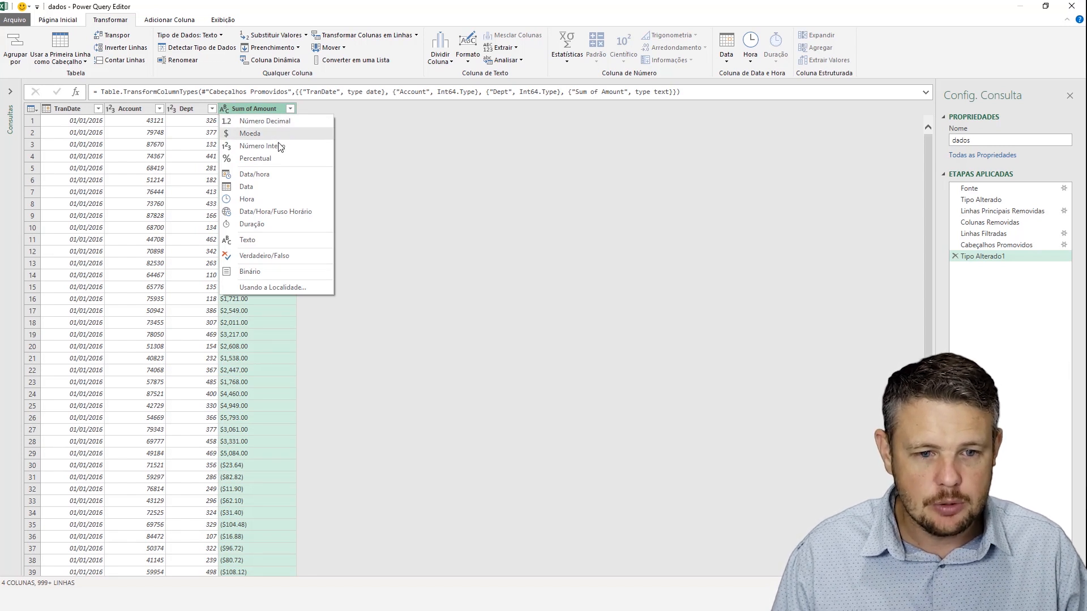
pyautogui.click(271, 287)
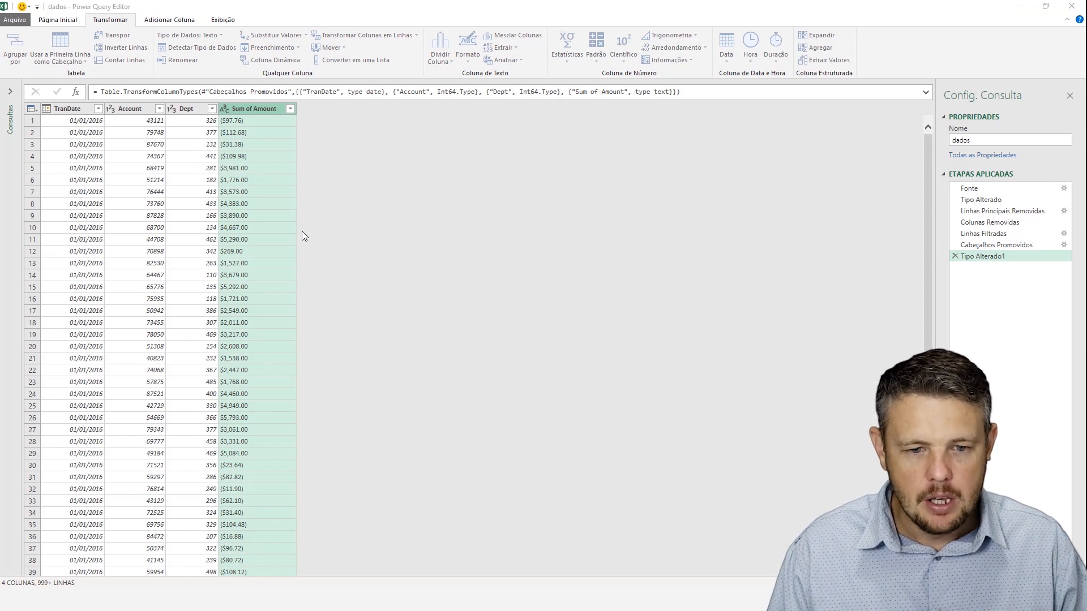
pyautogui.click(388, 291)
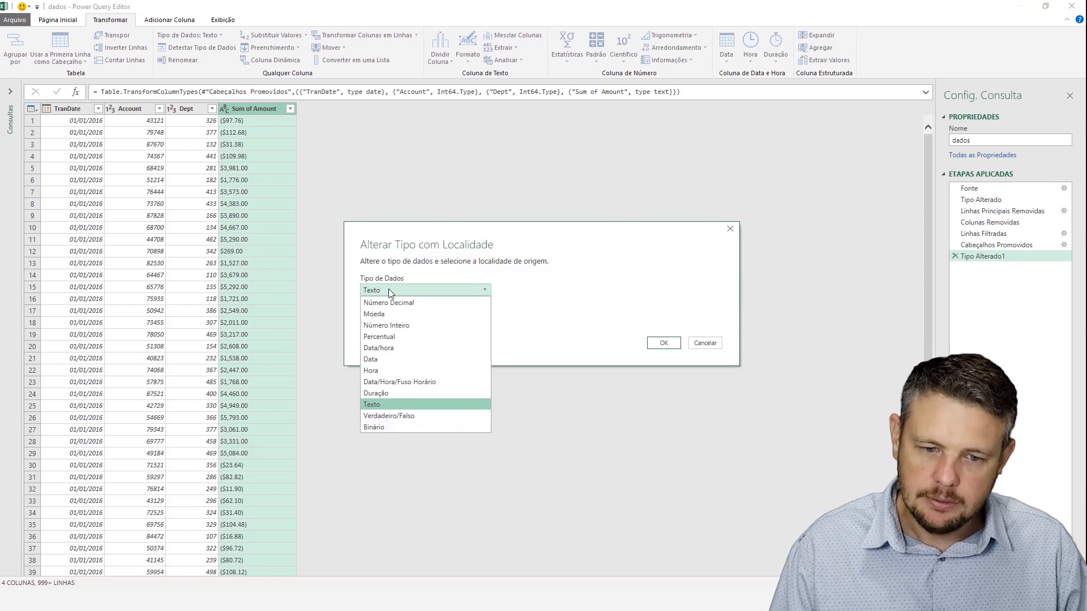
pyautogui.click(399, 313)
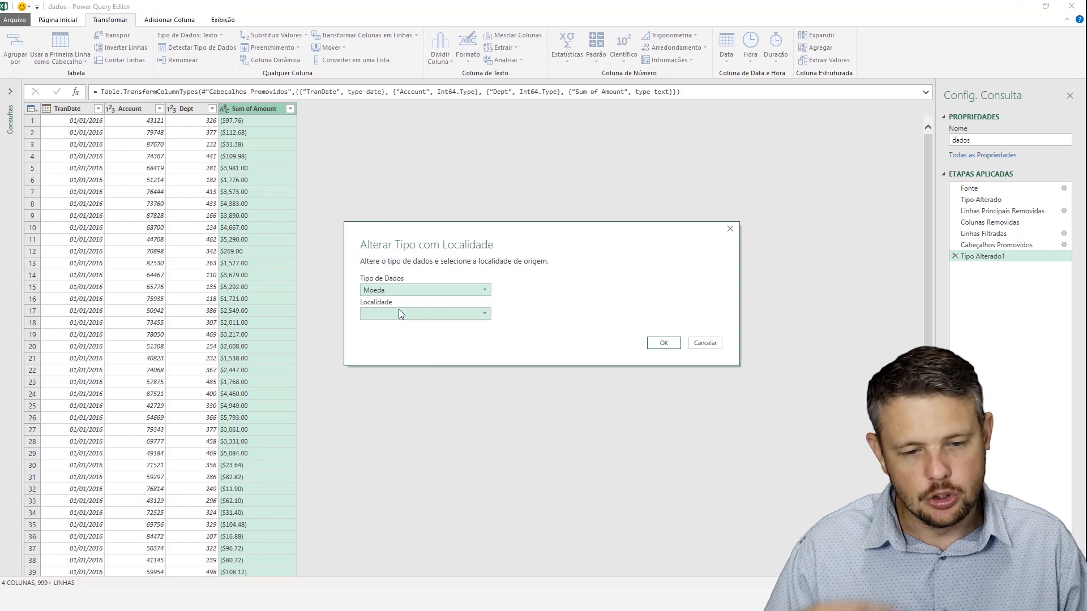
pyautogui.click(446, 313)
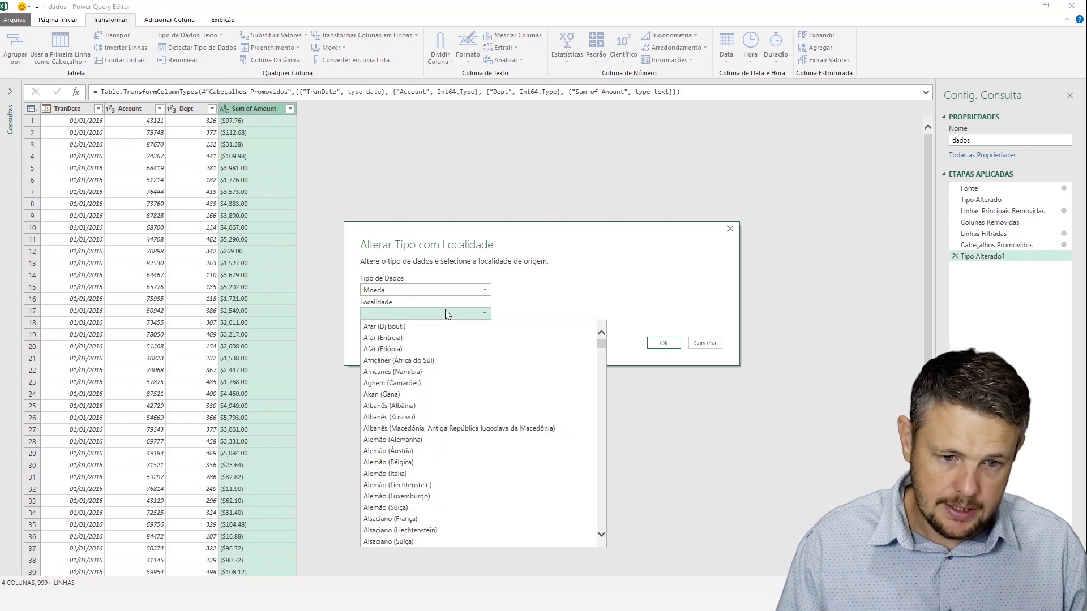
pyautogui.moveTo(604, 347); pyautogui.dragTo(602, 423)
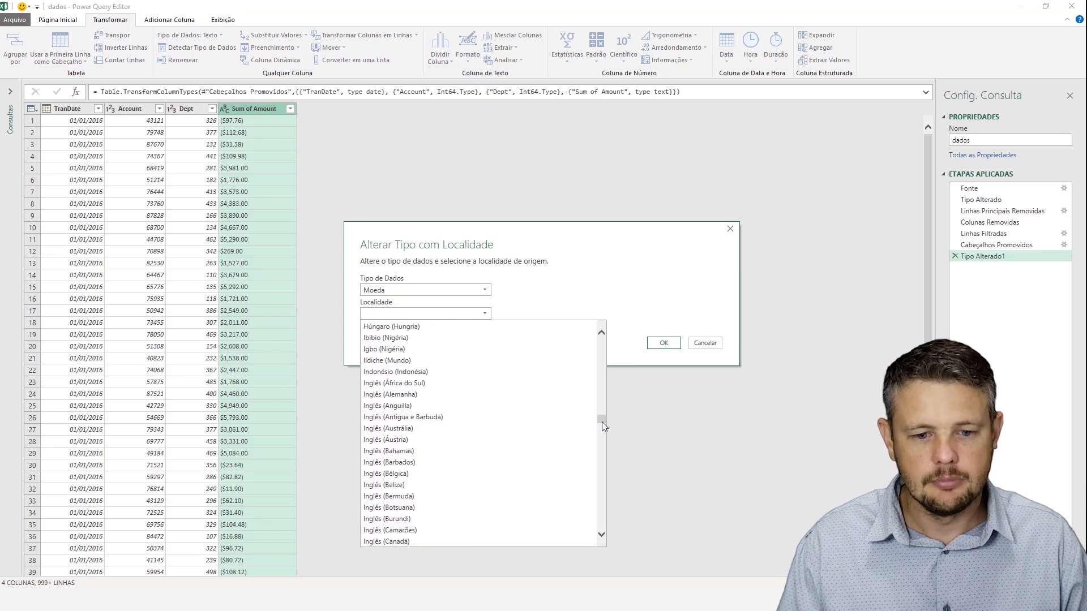
pyautogui.scroll(-3, 561, 437)
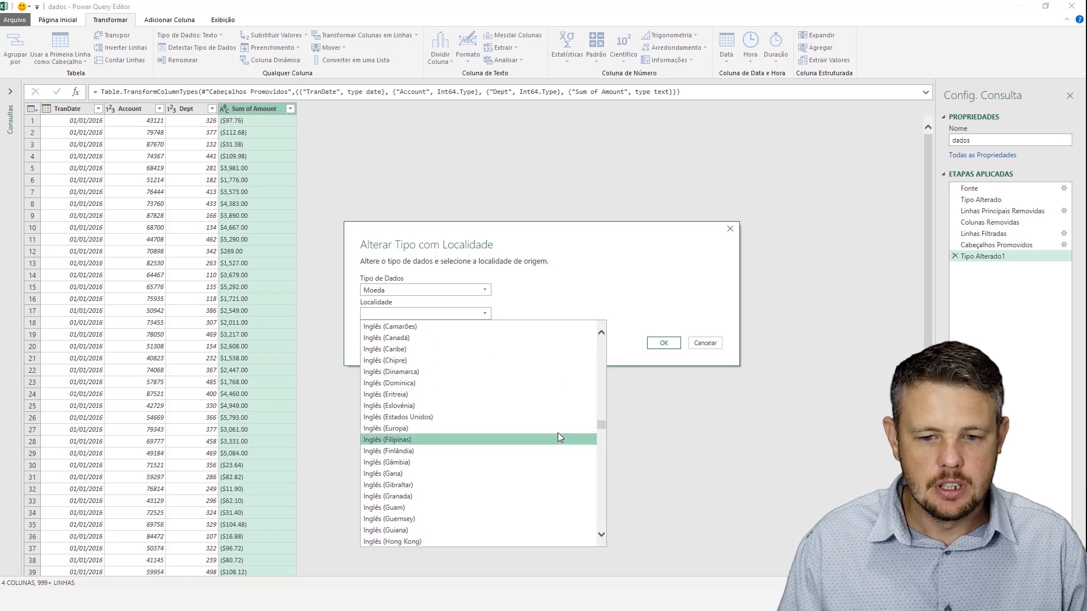
pyautogui.click(531, 420)
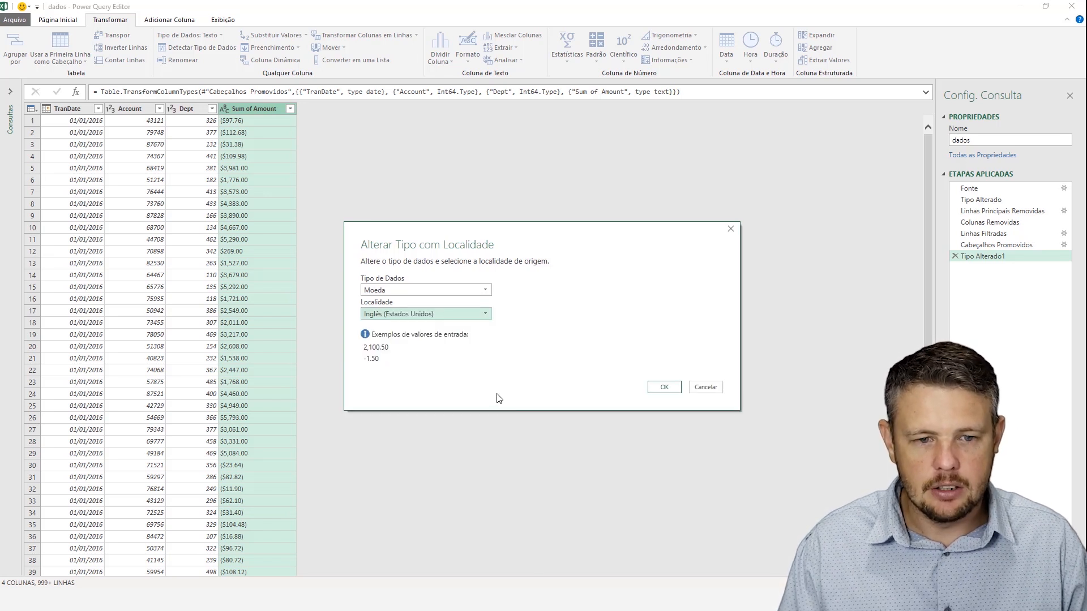
pyautogui.click(667, 387)
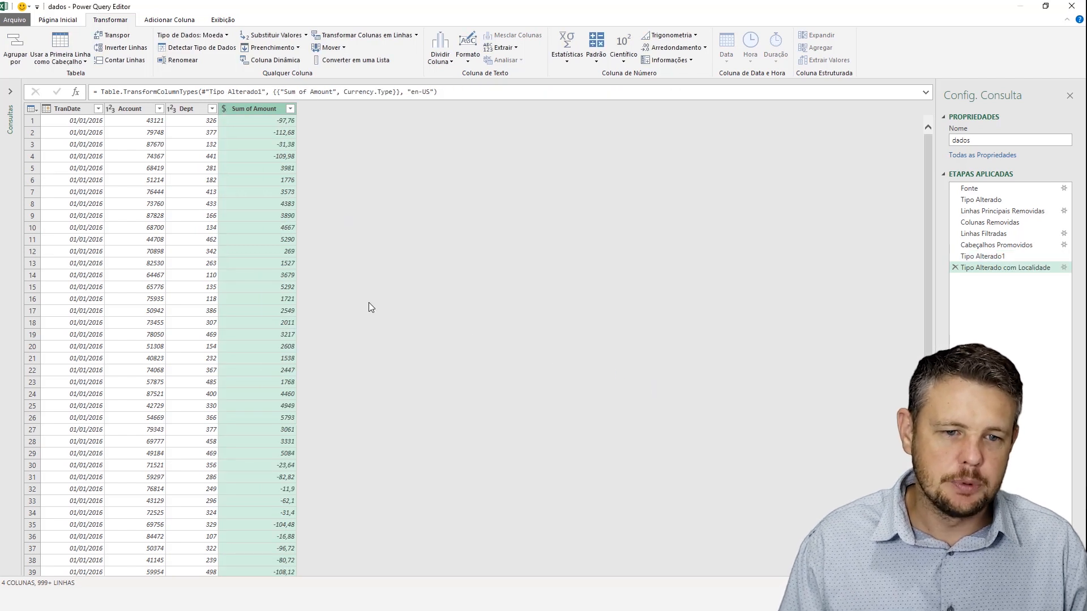
# Check the converted Sum of Amount values and compare the final applied step with the raw data in the Fonte step.
pyautogui.click(285, 180)
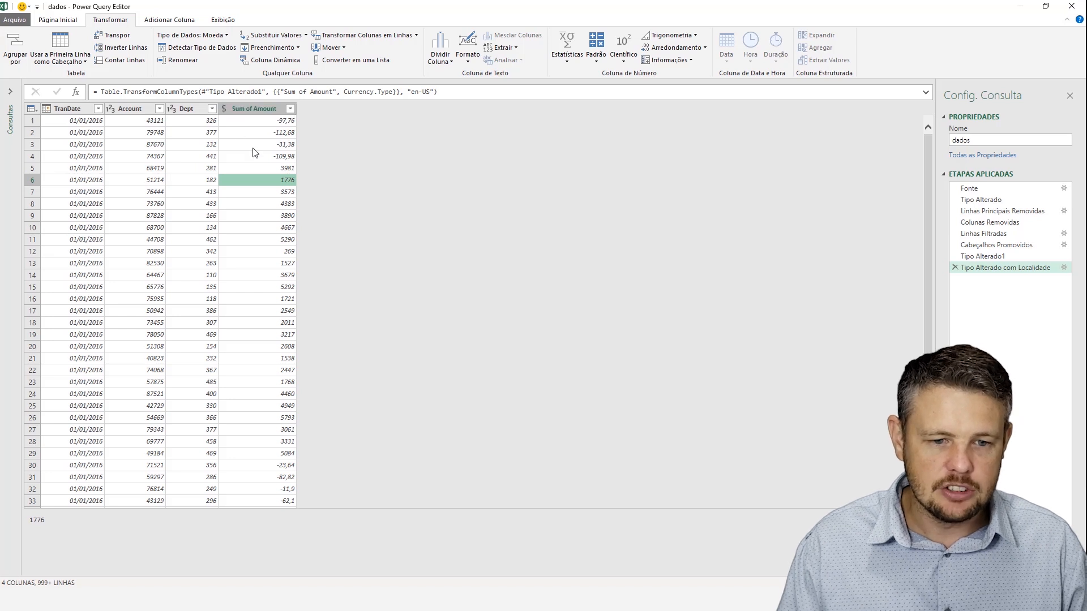
pyautogui.click(277, 121)
pyautogui.scroll(-10, 265, 309)
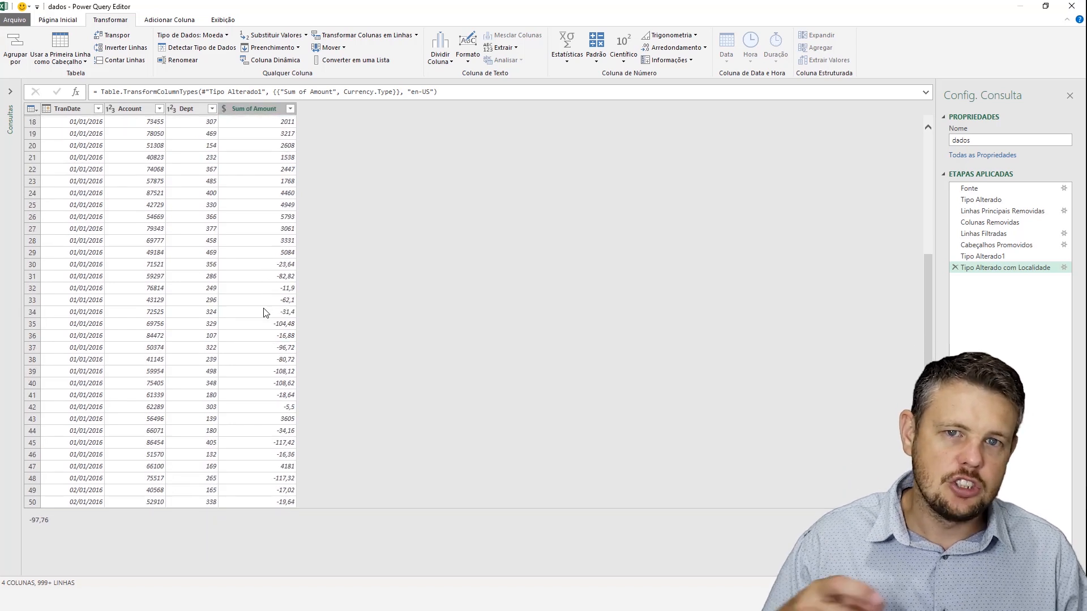
pyautogui.scroll(10, 265, 310)
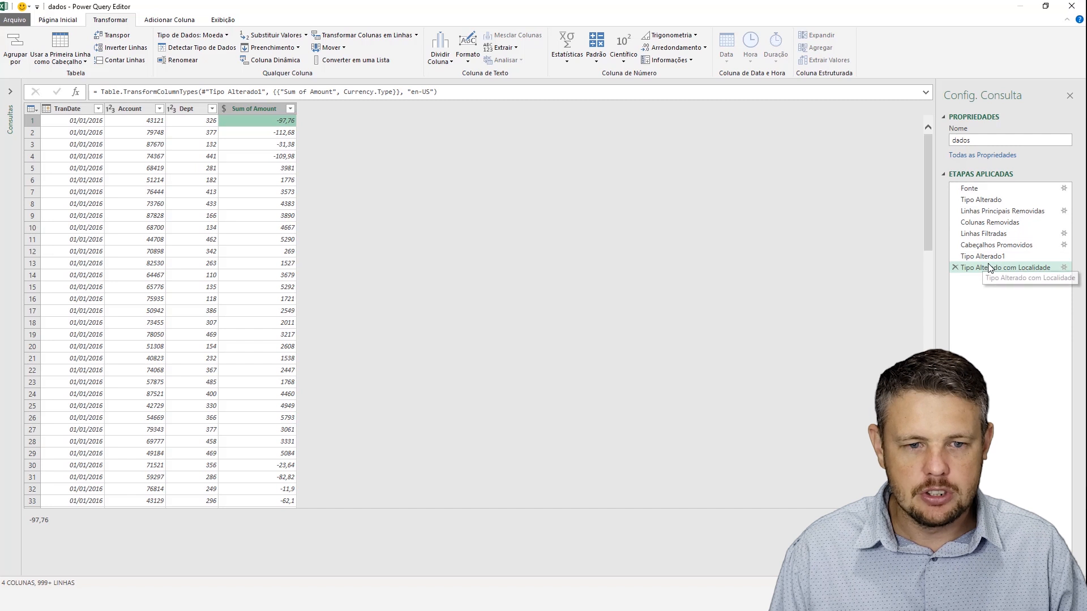
pyautogui.click(984, 190)
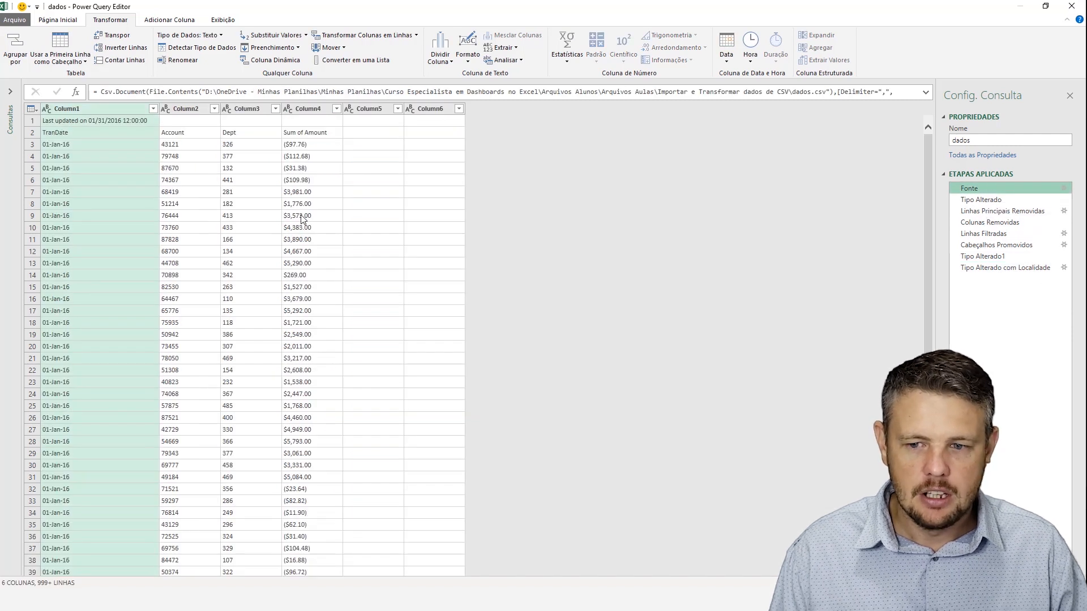
pyautogui.click(996, 268)
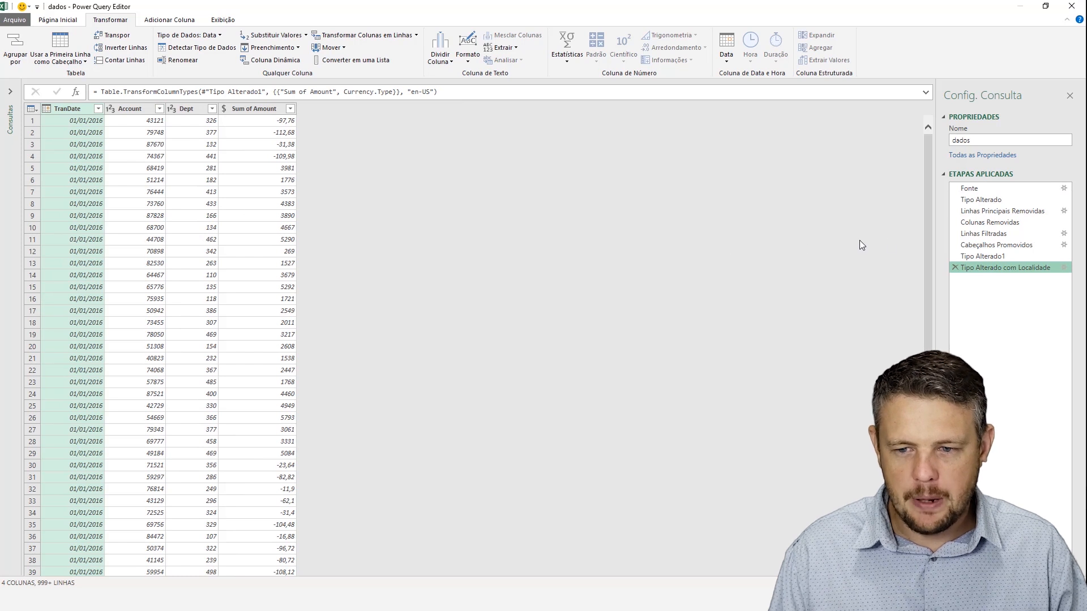
# Delete the first Tipo Alterado step from the applied steps and return to the Tipo Alterado com Localidade step.
pyautogui.click(973, 191)
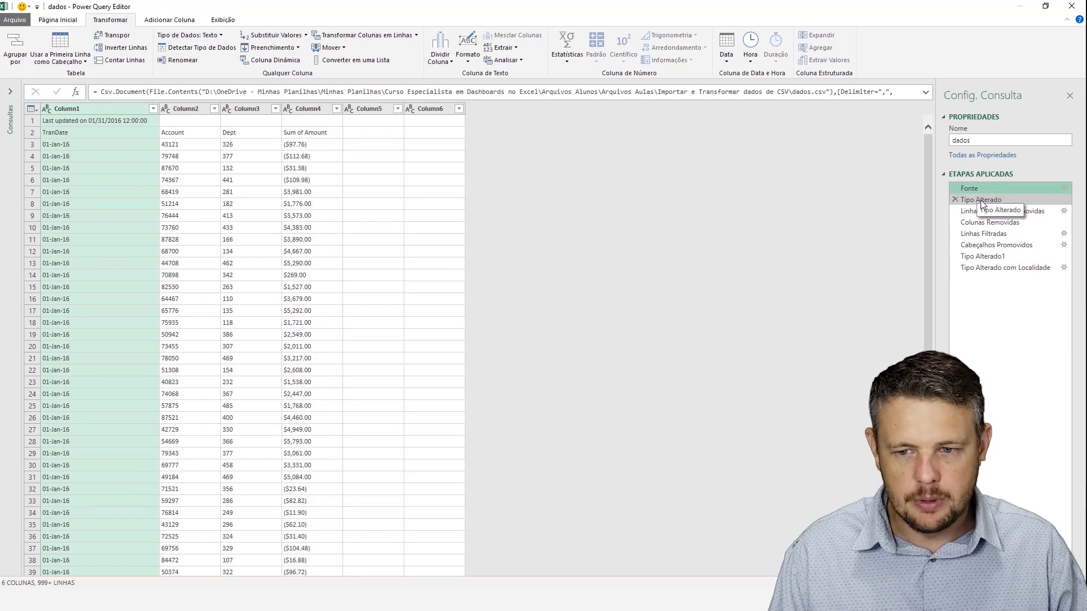
pyautogui.click(1001, 200)
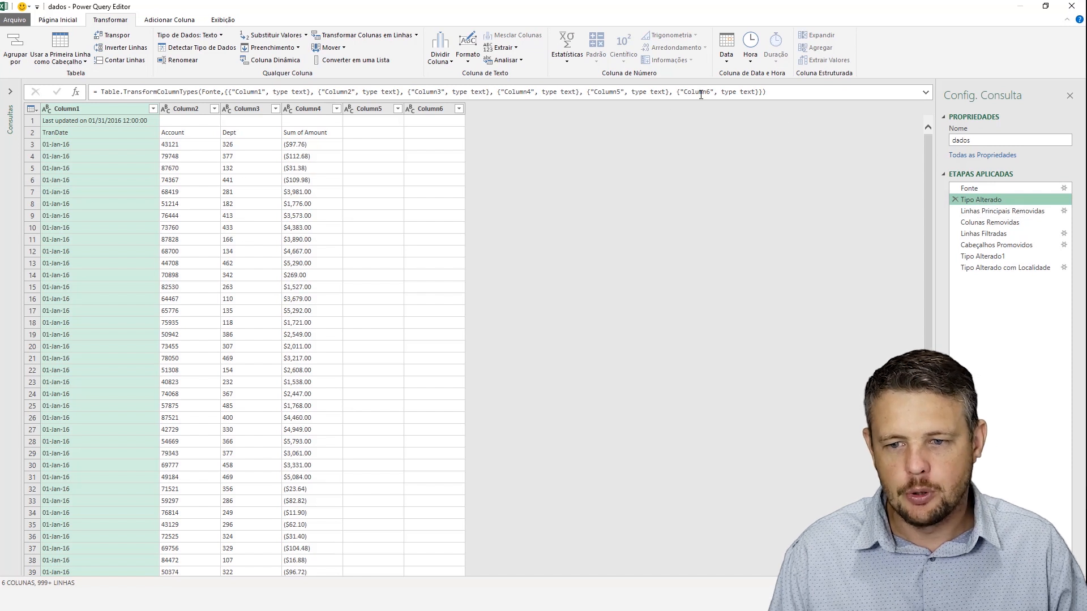
pyautogui.click(955, 201)
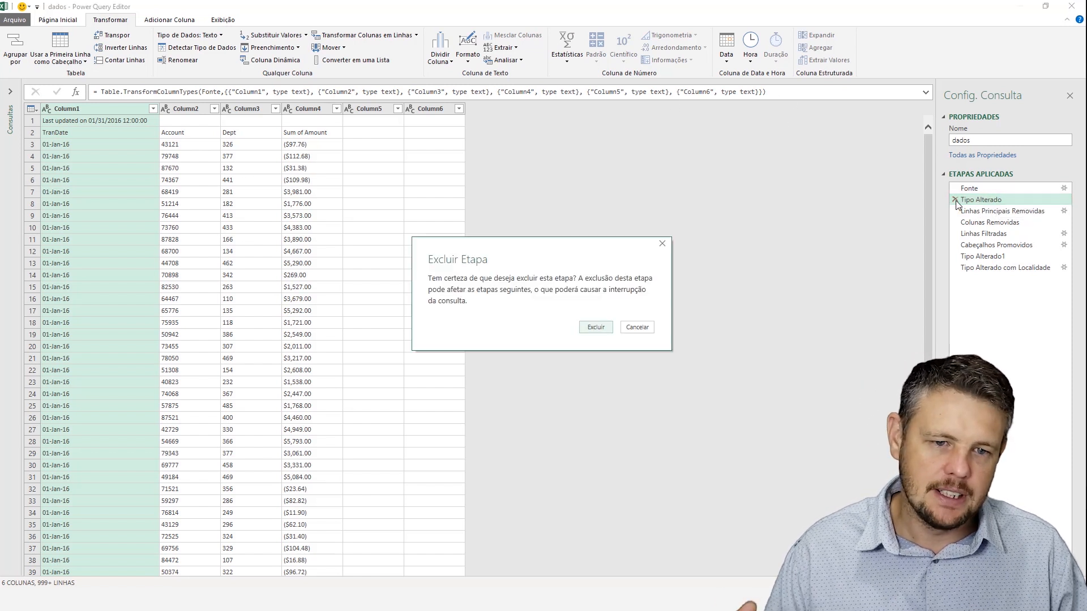
pyautogui.click(595, 327)
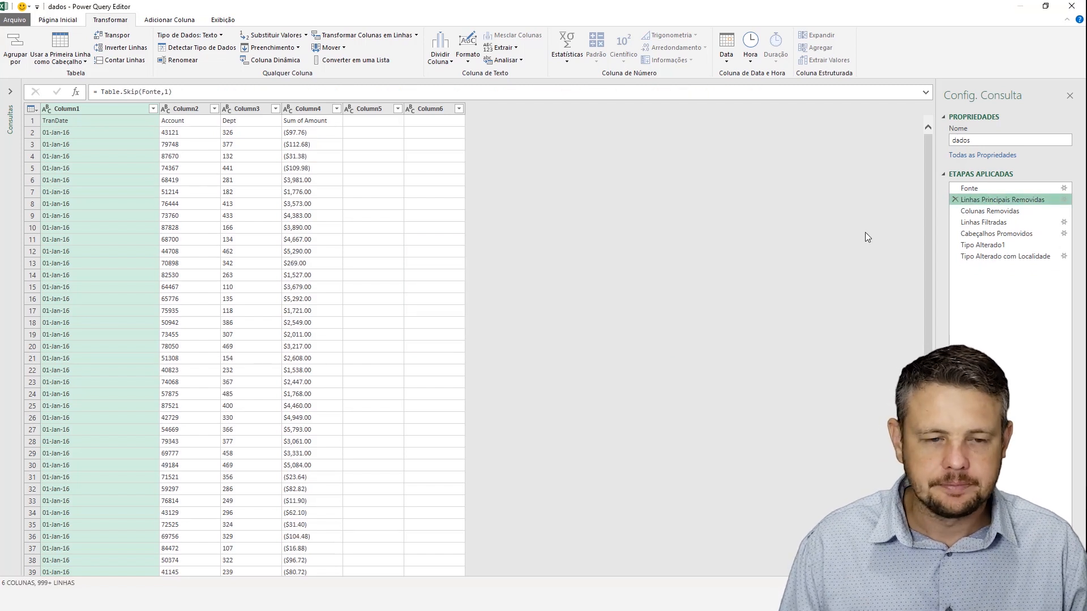
pyautogui.click(1005, 258)
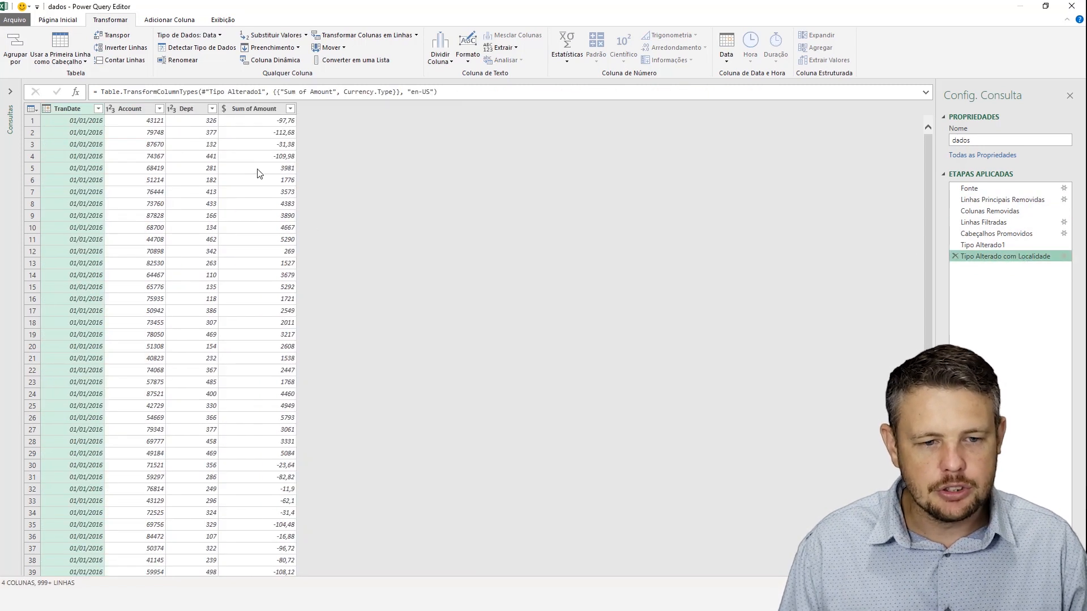
# Close the query editor and load the cleaned dados query into the workbook as a table.
pyautogui.click(149, 159)
pyautogui.click(238, 385)
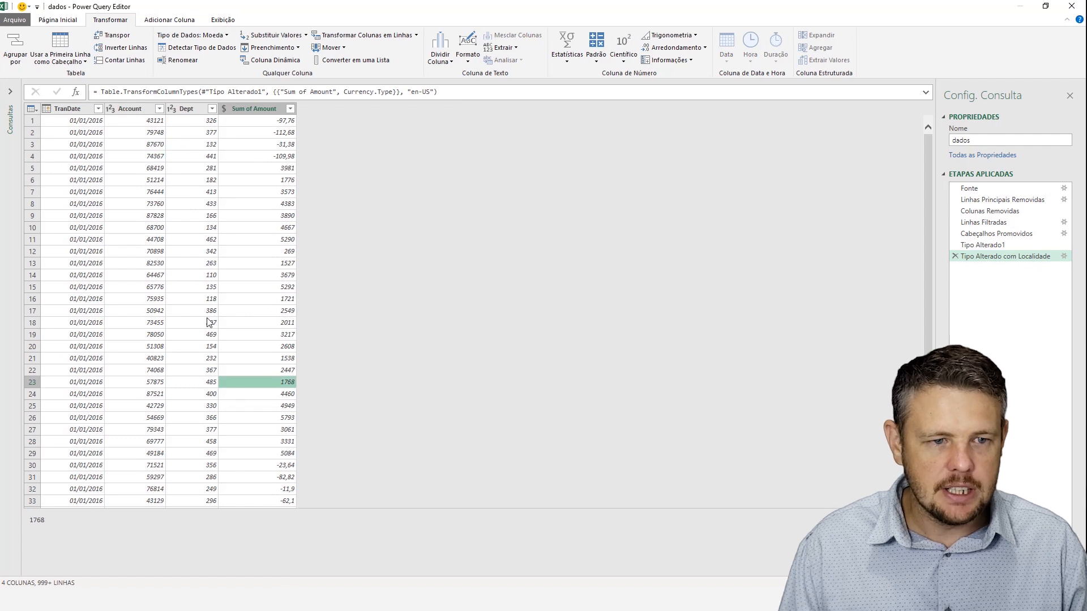
pyautogui.click(56, 21)
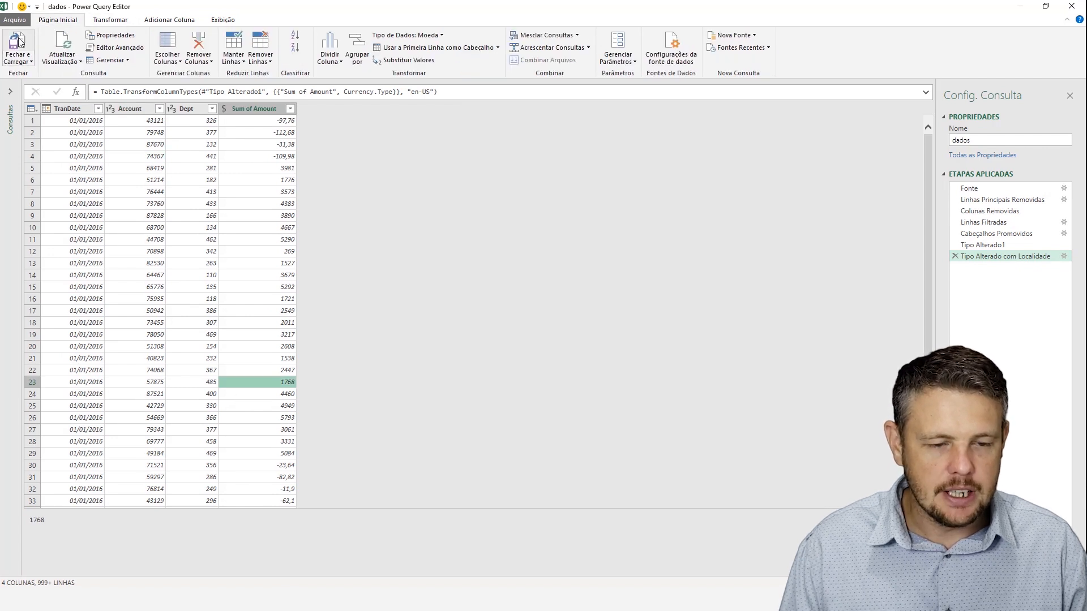
pyautogui.click(17, 46)
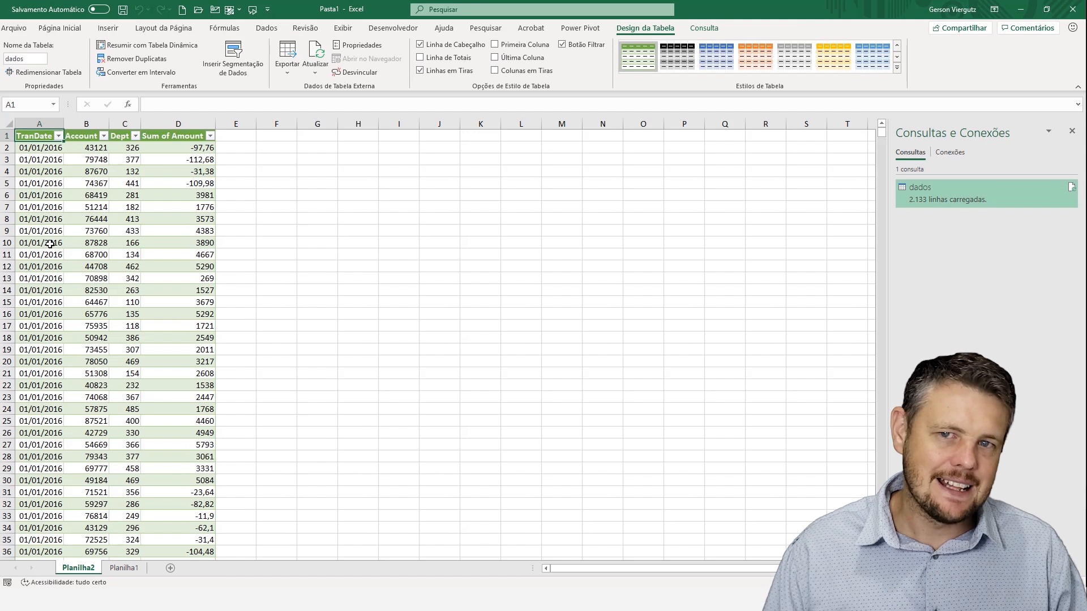
pyautogui.click(153, 187)
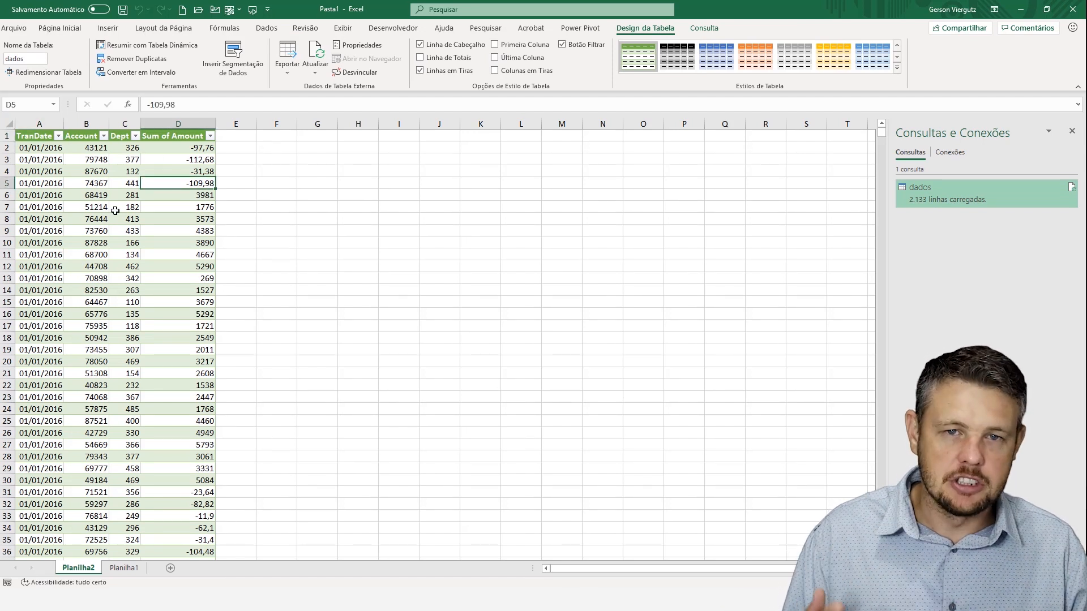